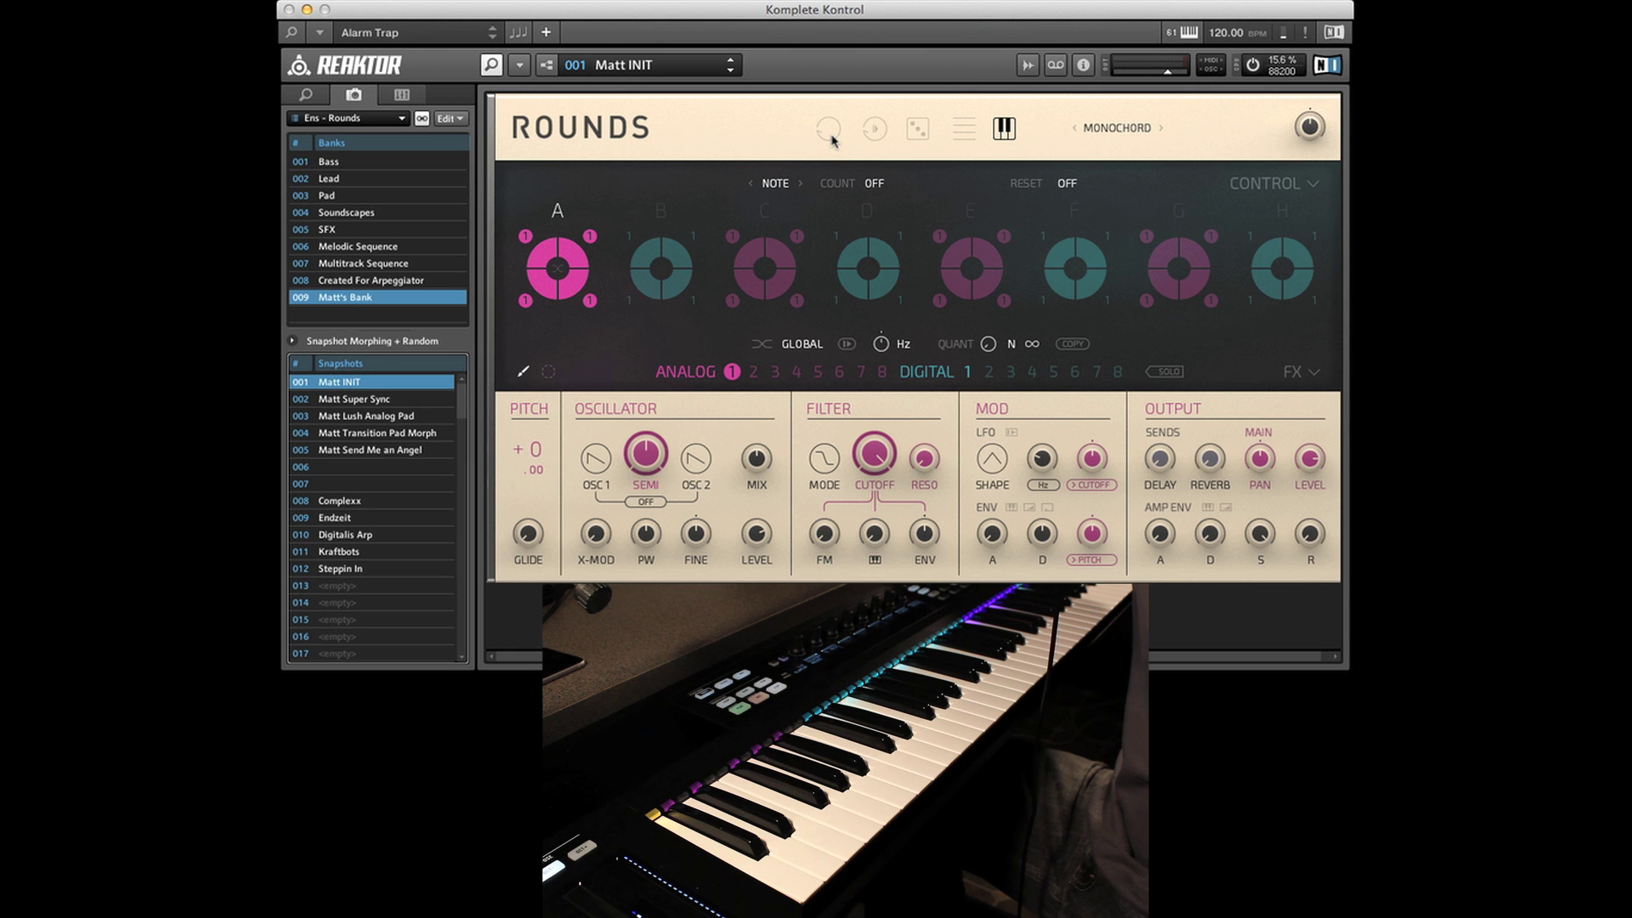
# Switch to the stacked-lines play mode and assign analog sound 2 to block A's lower-right quadrant.
pyautogui.click(965, 129)
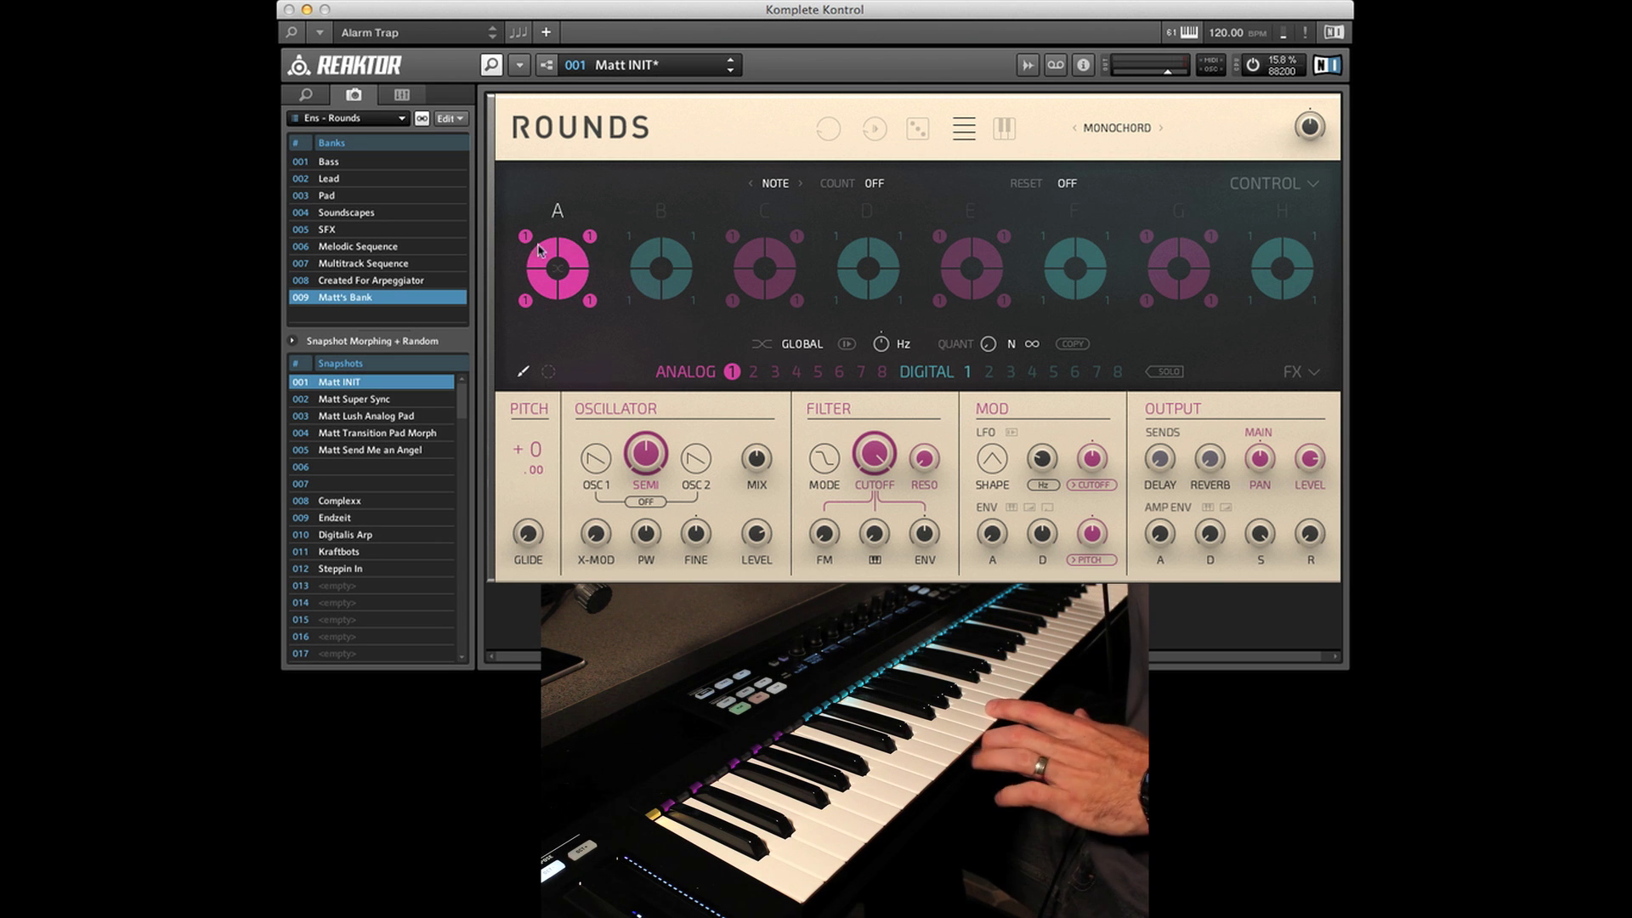
pyautogui.click(754, 372)
pyautogui.click(590, 301)
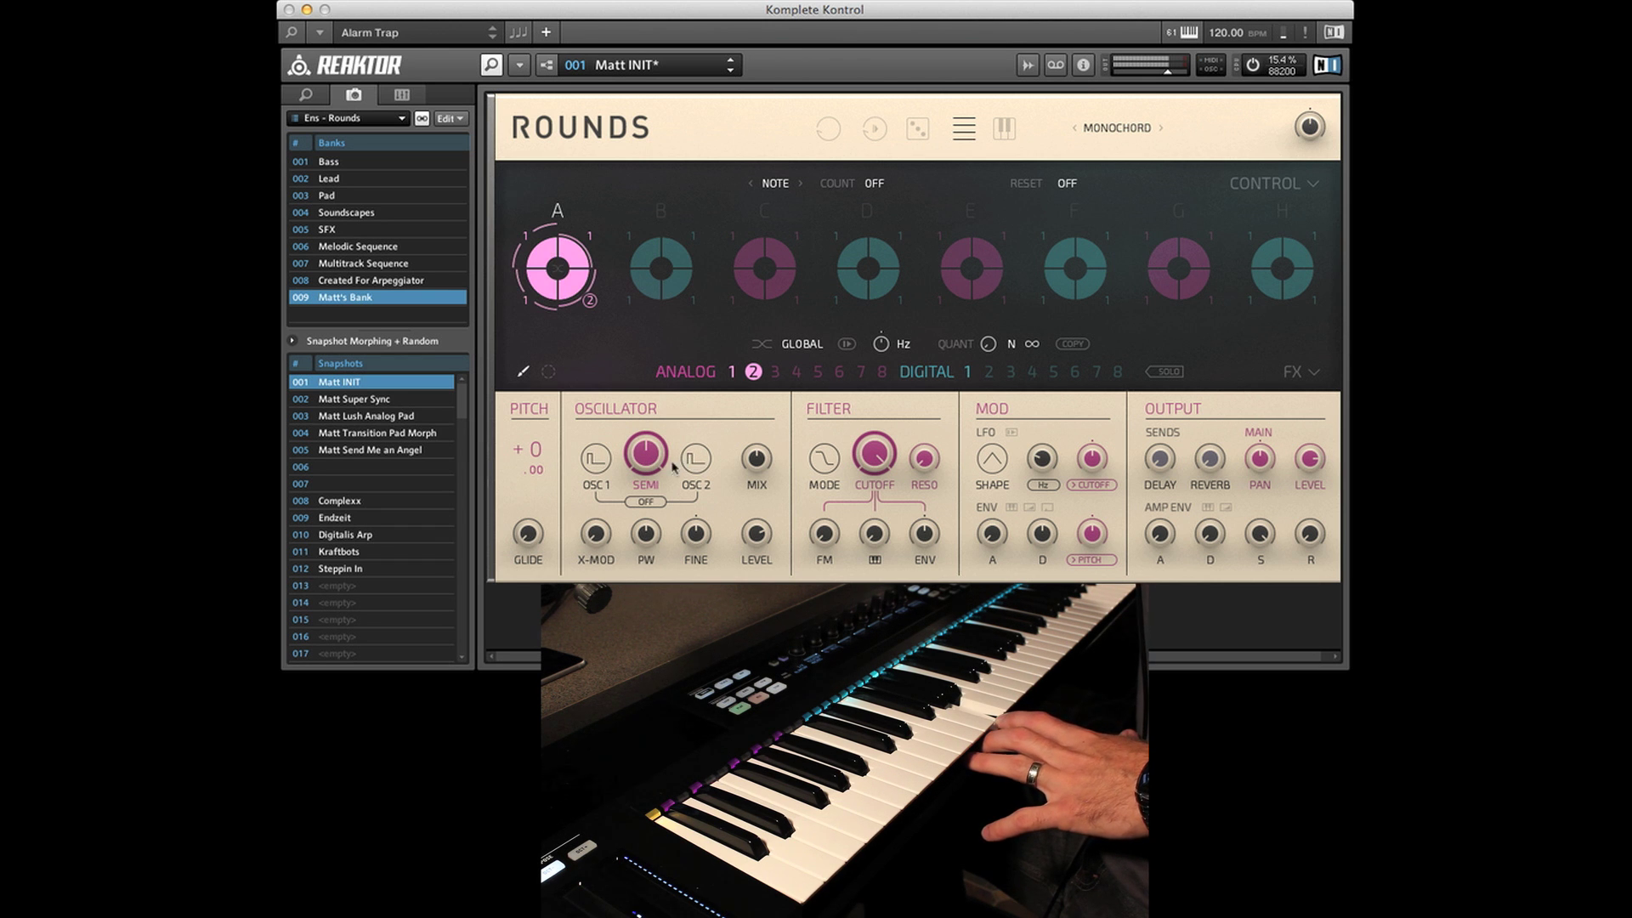
# In block A, assign analog sound 3 with oscillator mode SUB 1 to the lower-left quadrant and analog sound 4 to the upper-left.
pyautogui.click(774, 372)
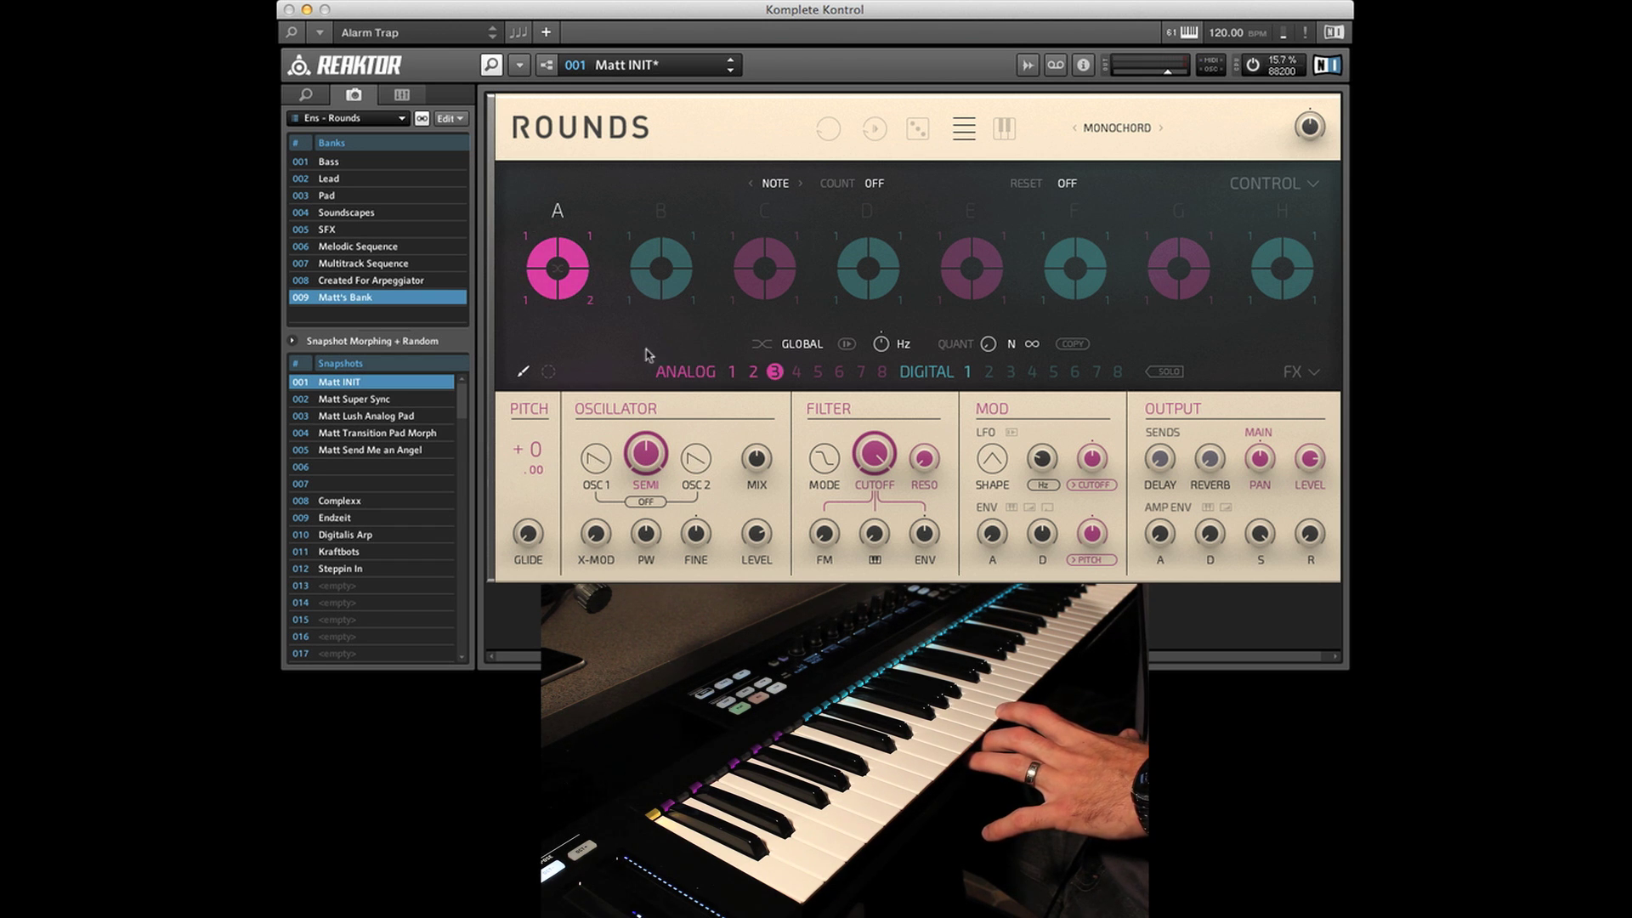
pyautogui.click(525, 301)
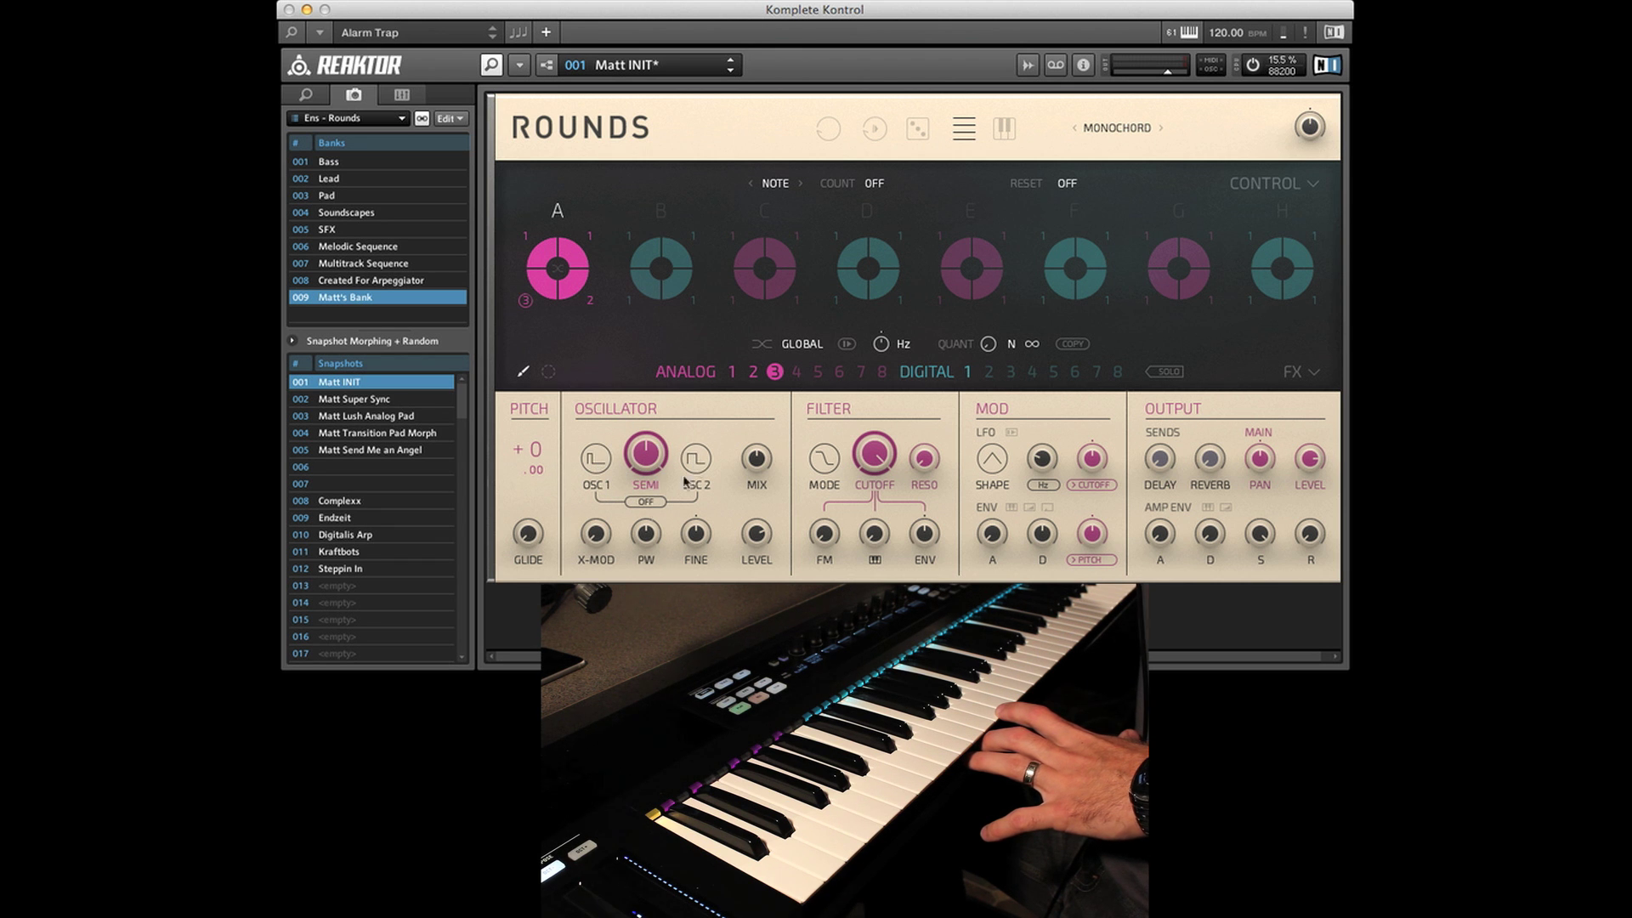
pyautogui.click(648, 503)
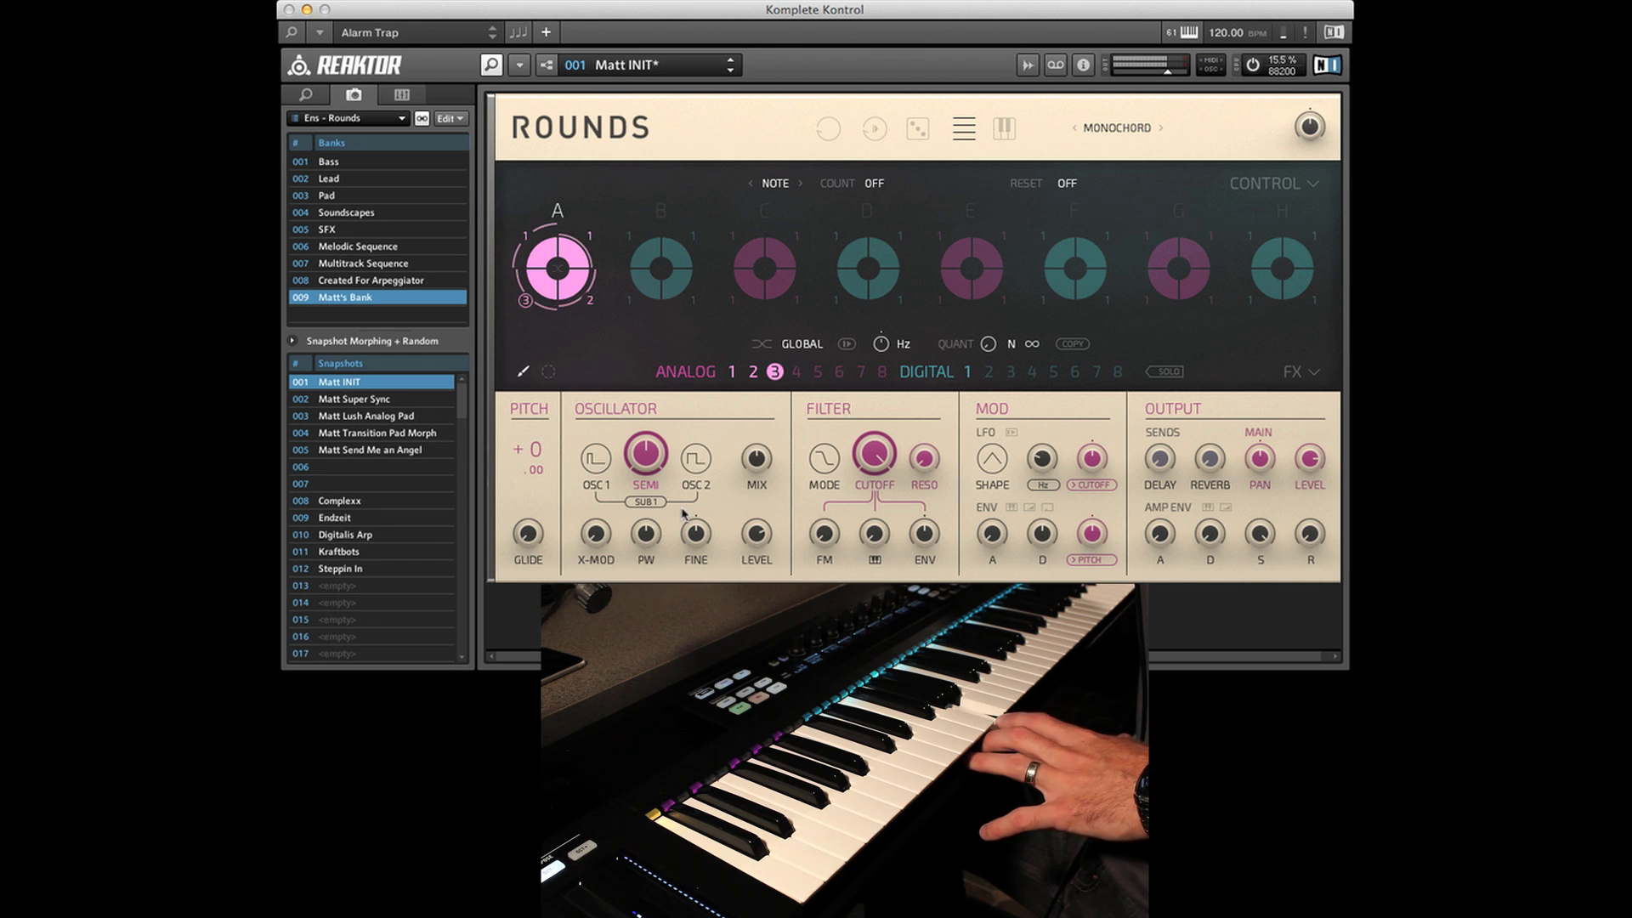
pyautogui.click(796, 371)
pyautogui.click(527, 241)
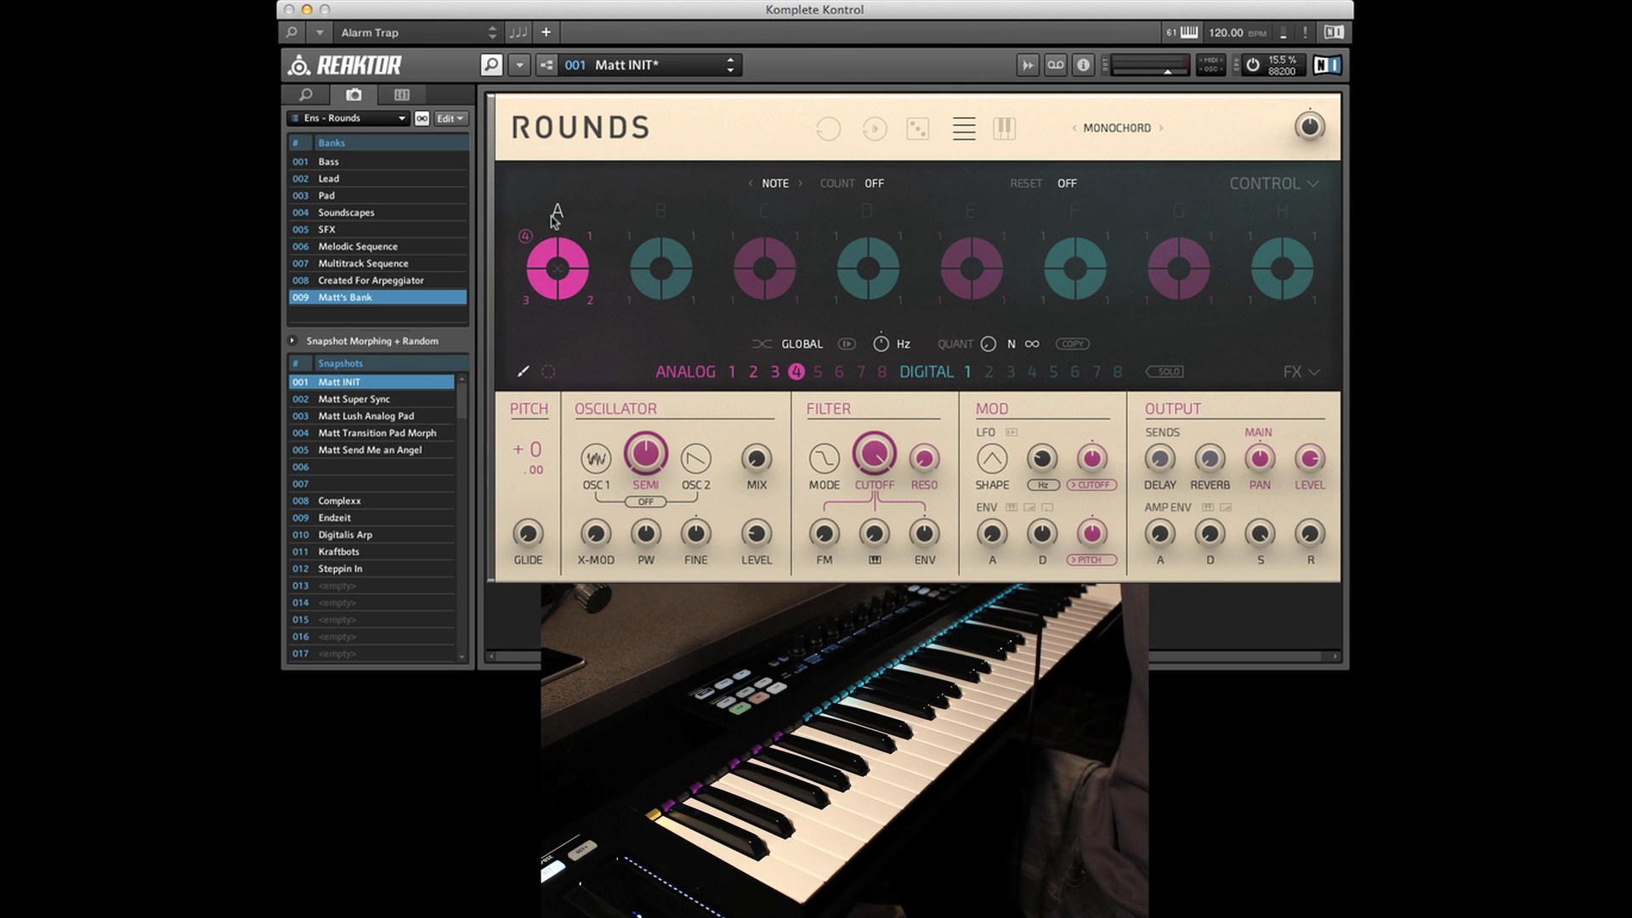
# Reload the INIT snapshot from the personal bank and set its voicing mode to Unison.
pyautogui.click(379, 400)
pyautogui.click(343, 384)
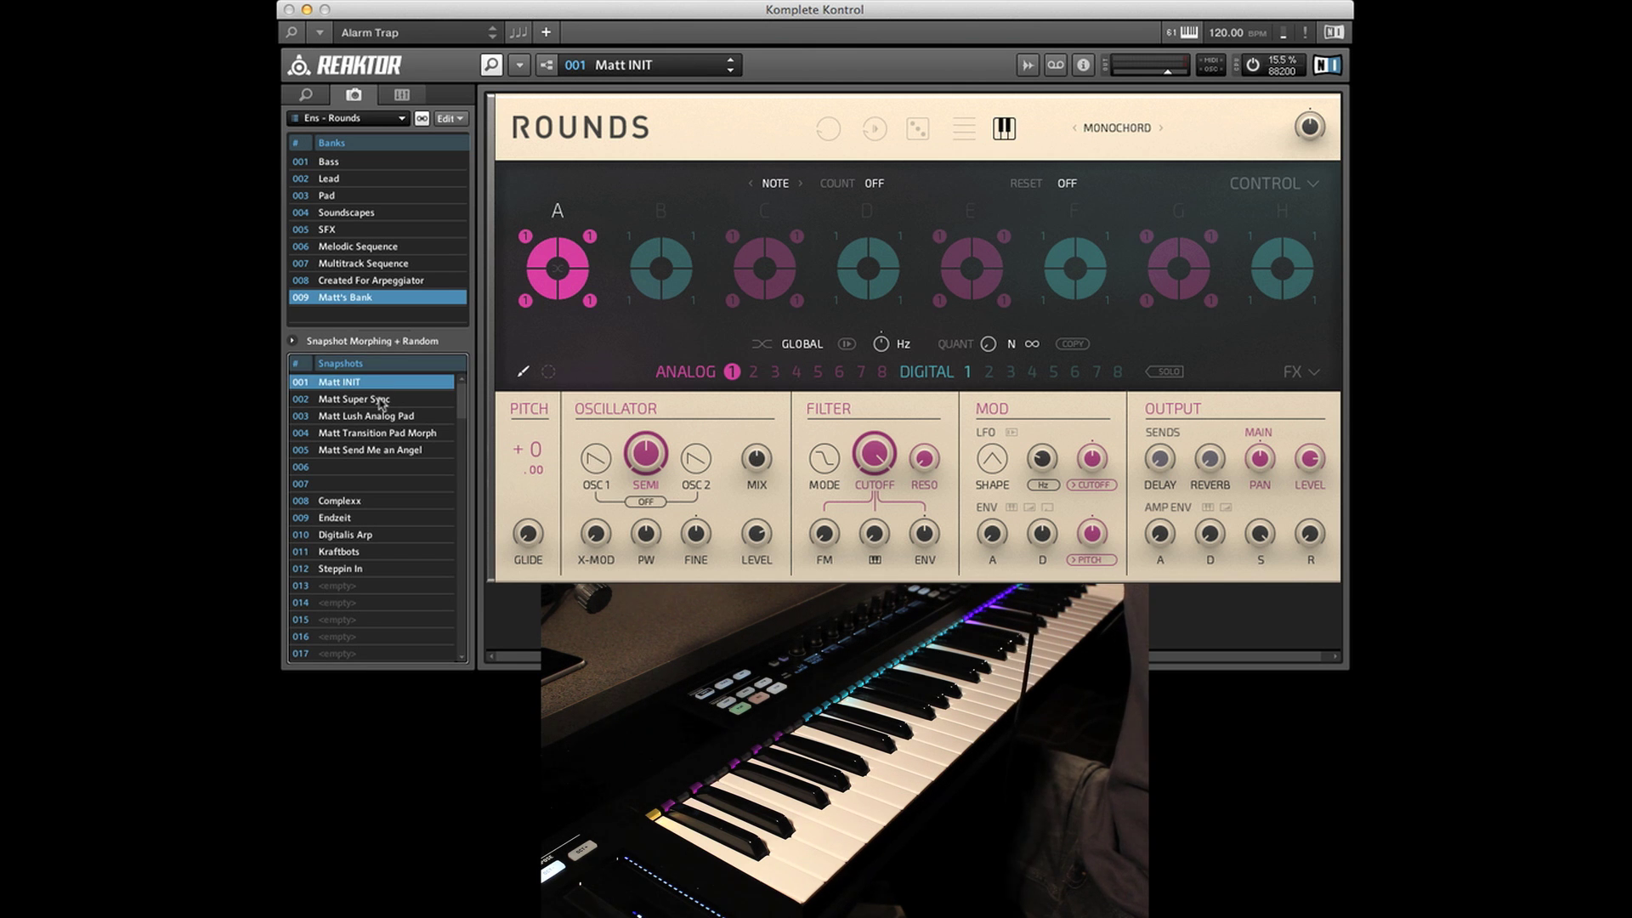
pyautogui.click(1131, 130)
pyautogui.click(1131, 130)
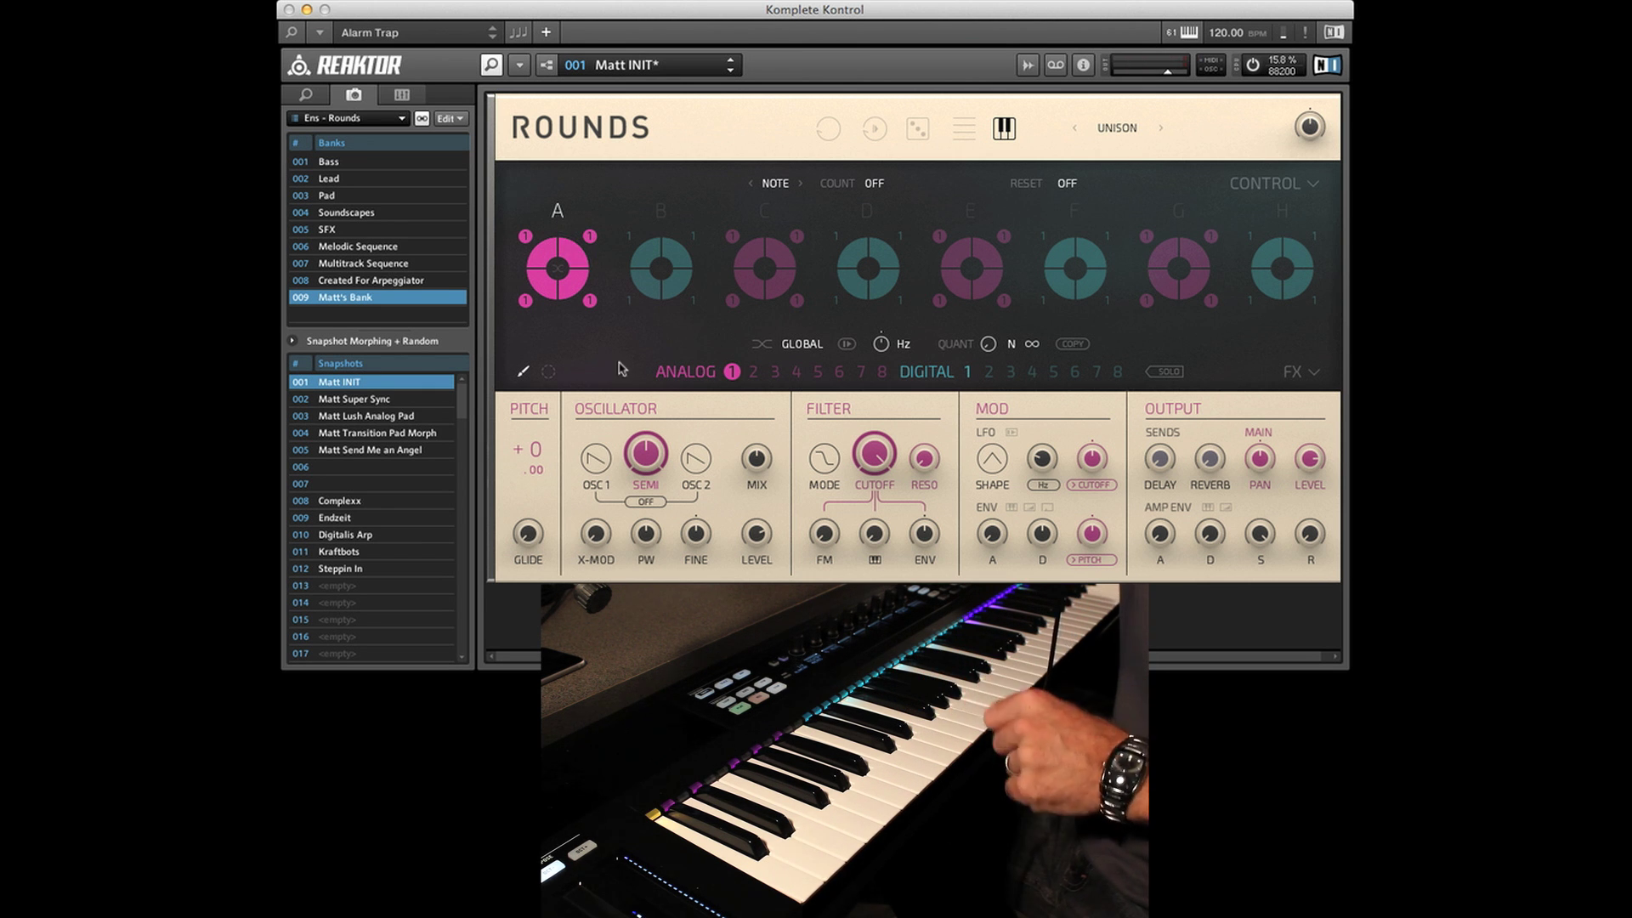
# Load the Super Sync snapshot to check its oscillator Semi value, and follow it with the Lush Analog Pad snapshot.
pyautogui.click(388, 403)
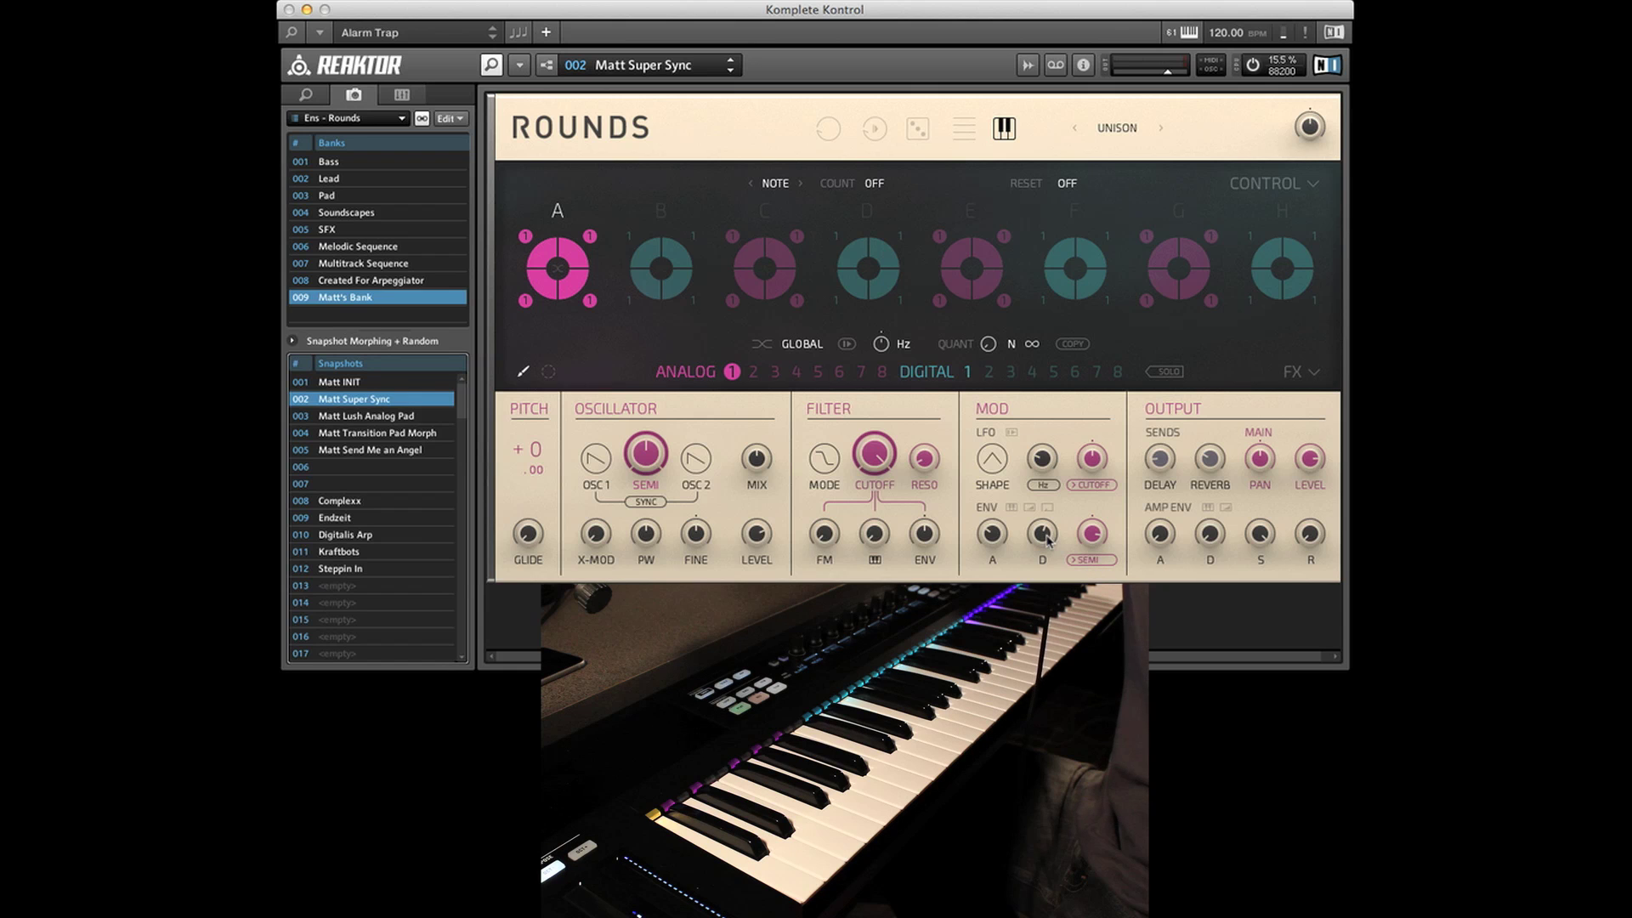
pyautogui.moveTo(644, 466)
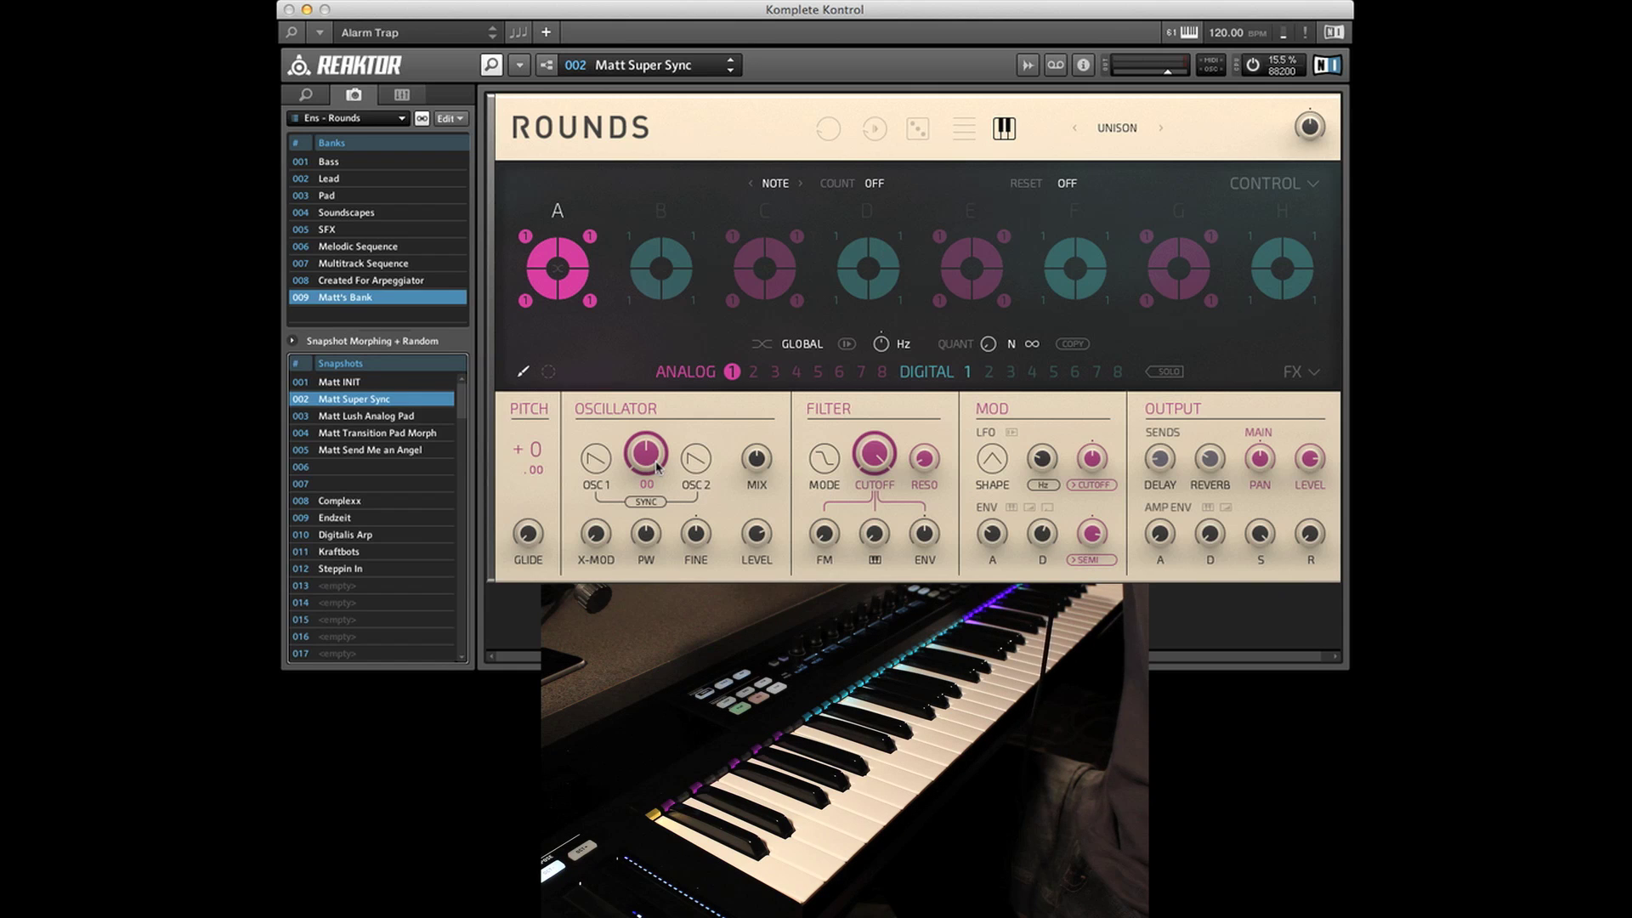
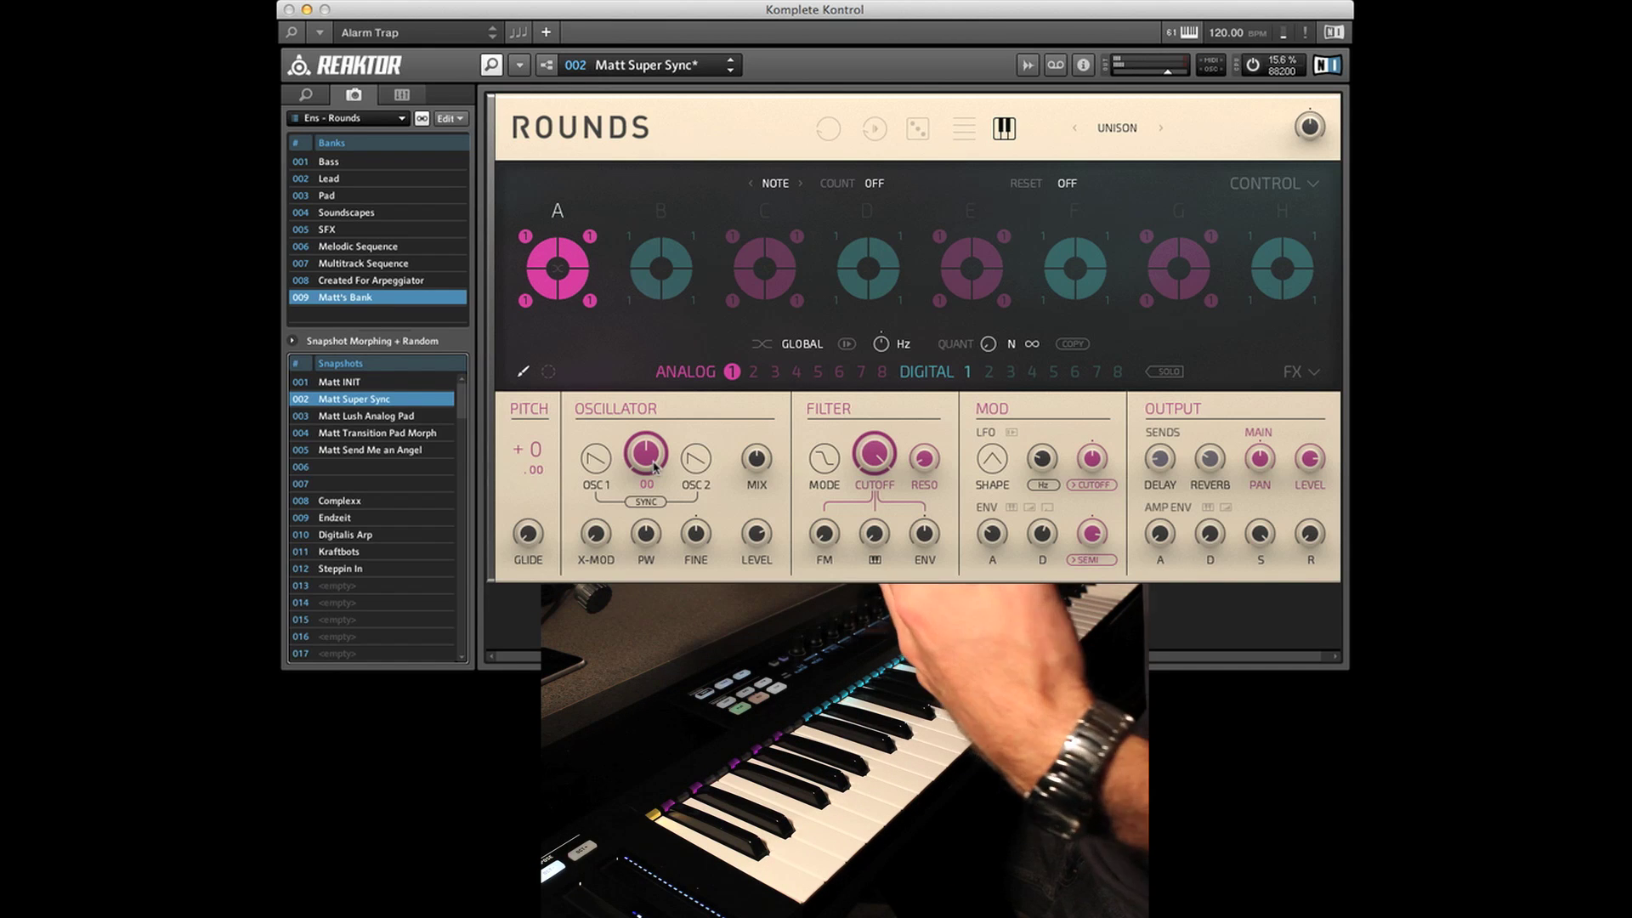
pyautogui.click(373, 418)
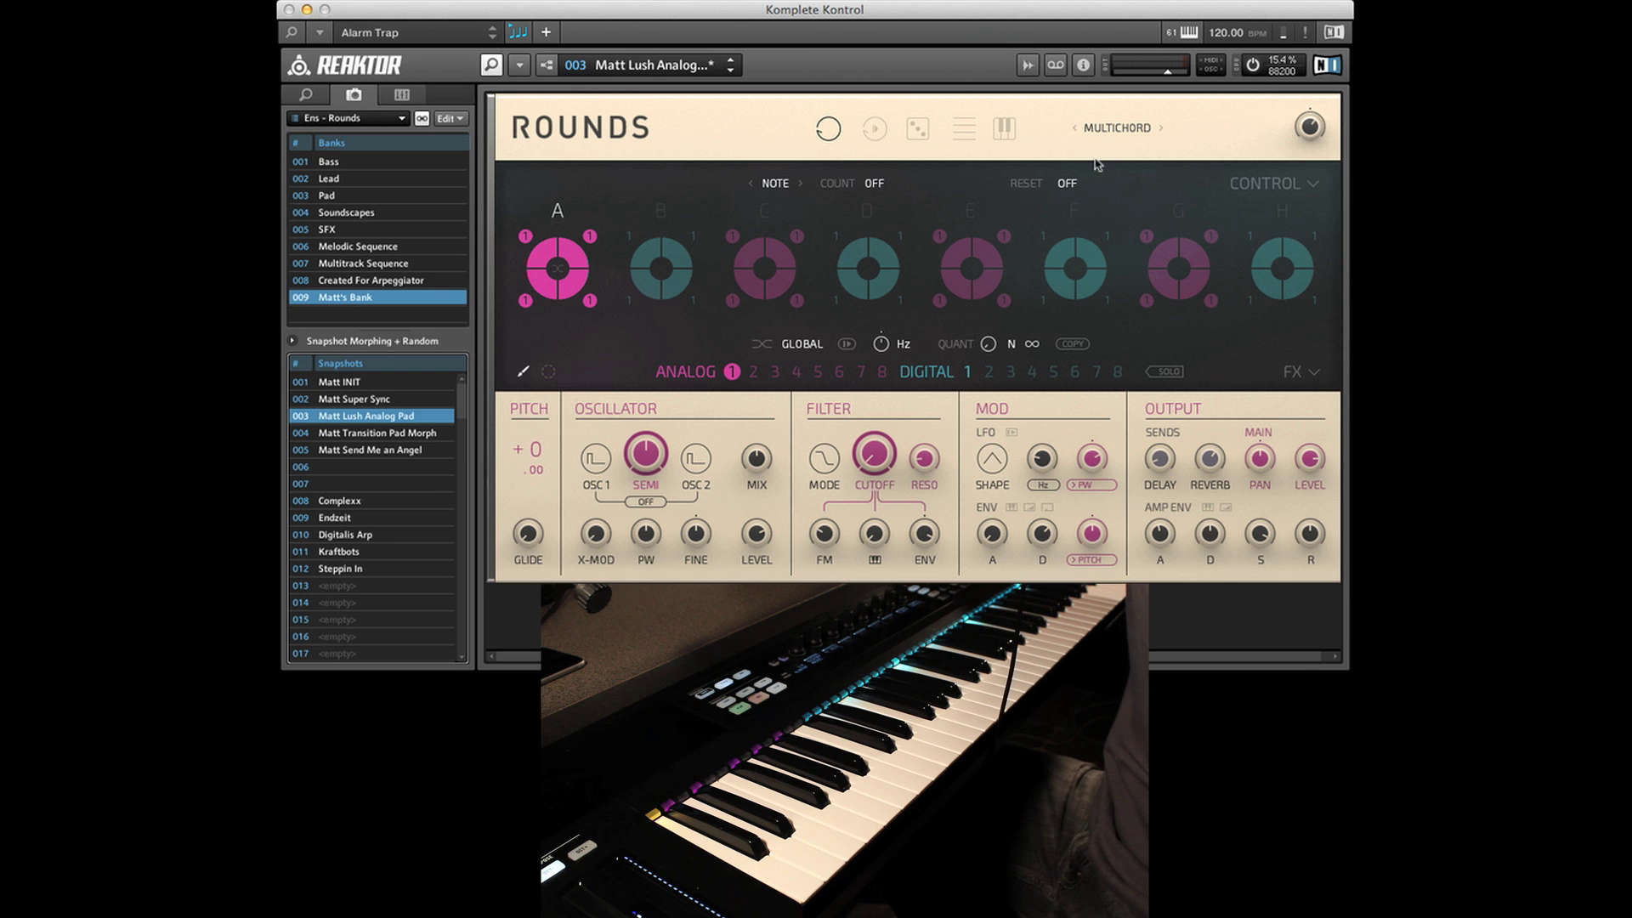
# Load the Transition Pad Morph snapshot and compare the settings of analog sounds 1, 2 and 3 in block A.
pyautogui.click(363, 434)
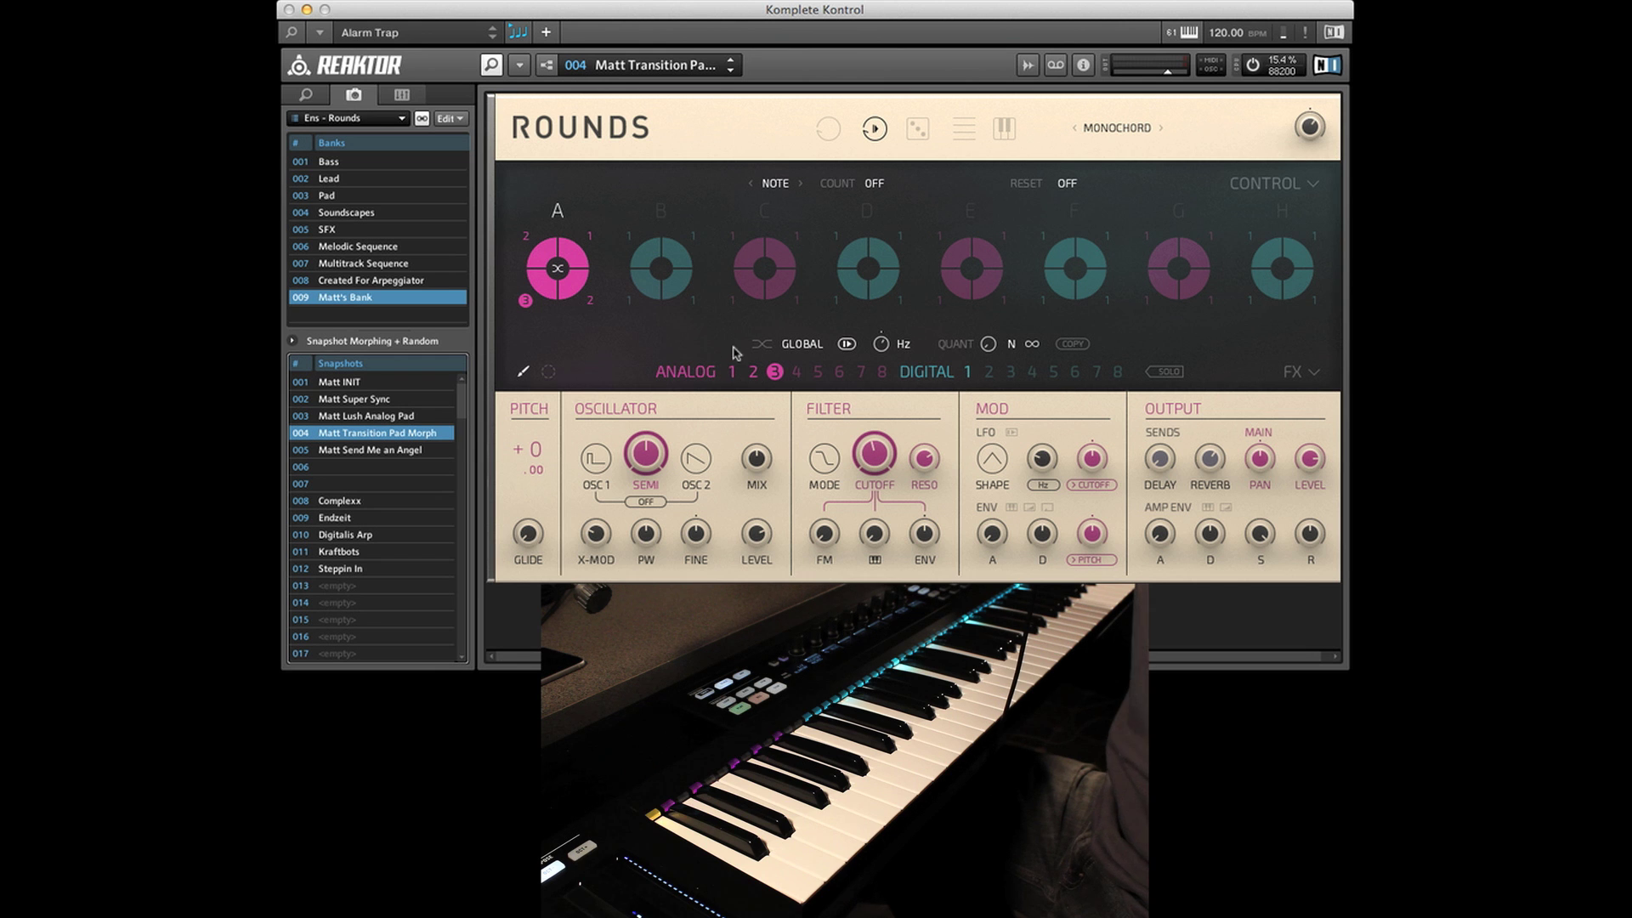
pyautogui.click(559, 270)
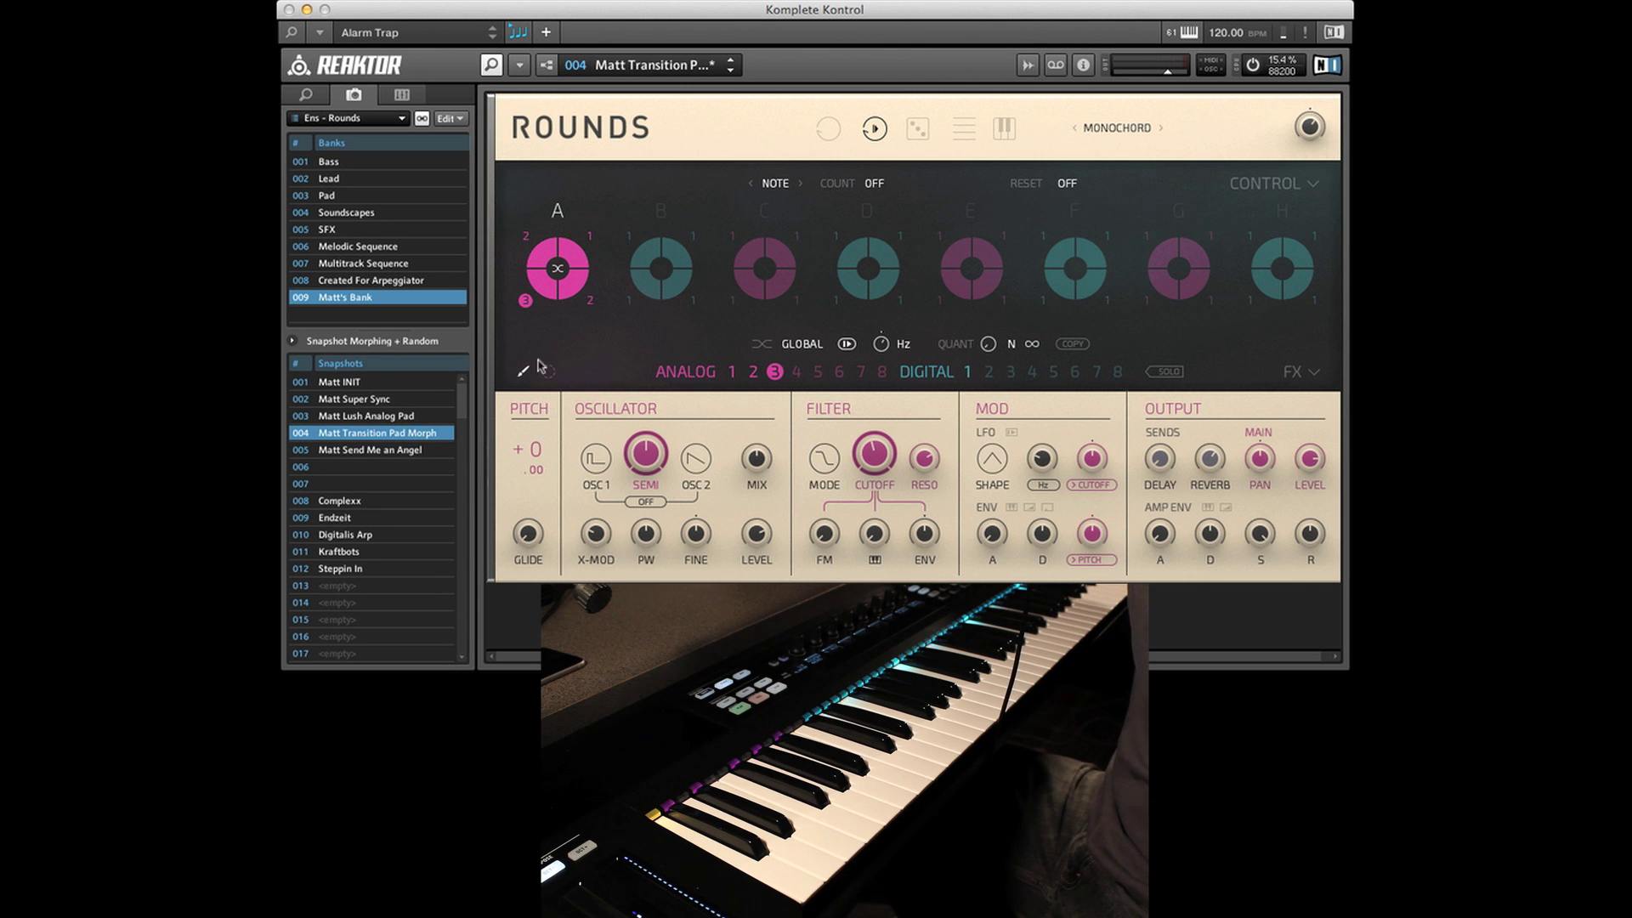
pyautogui.click(751, 374)
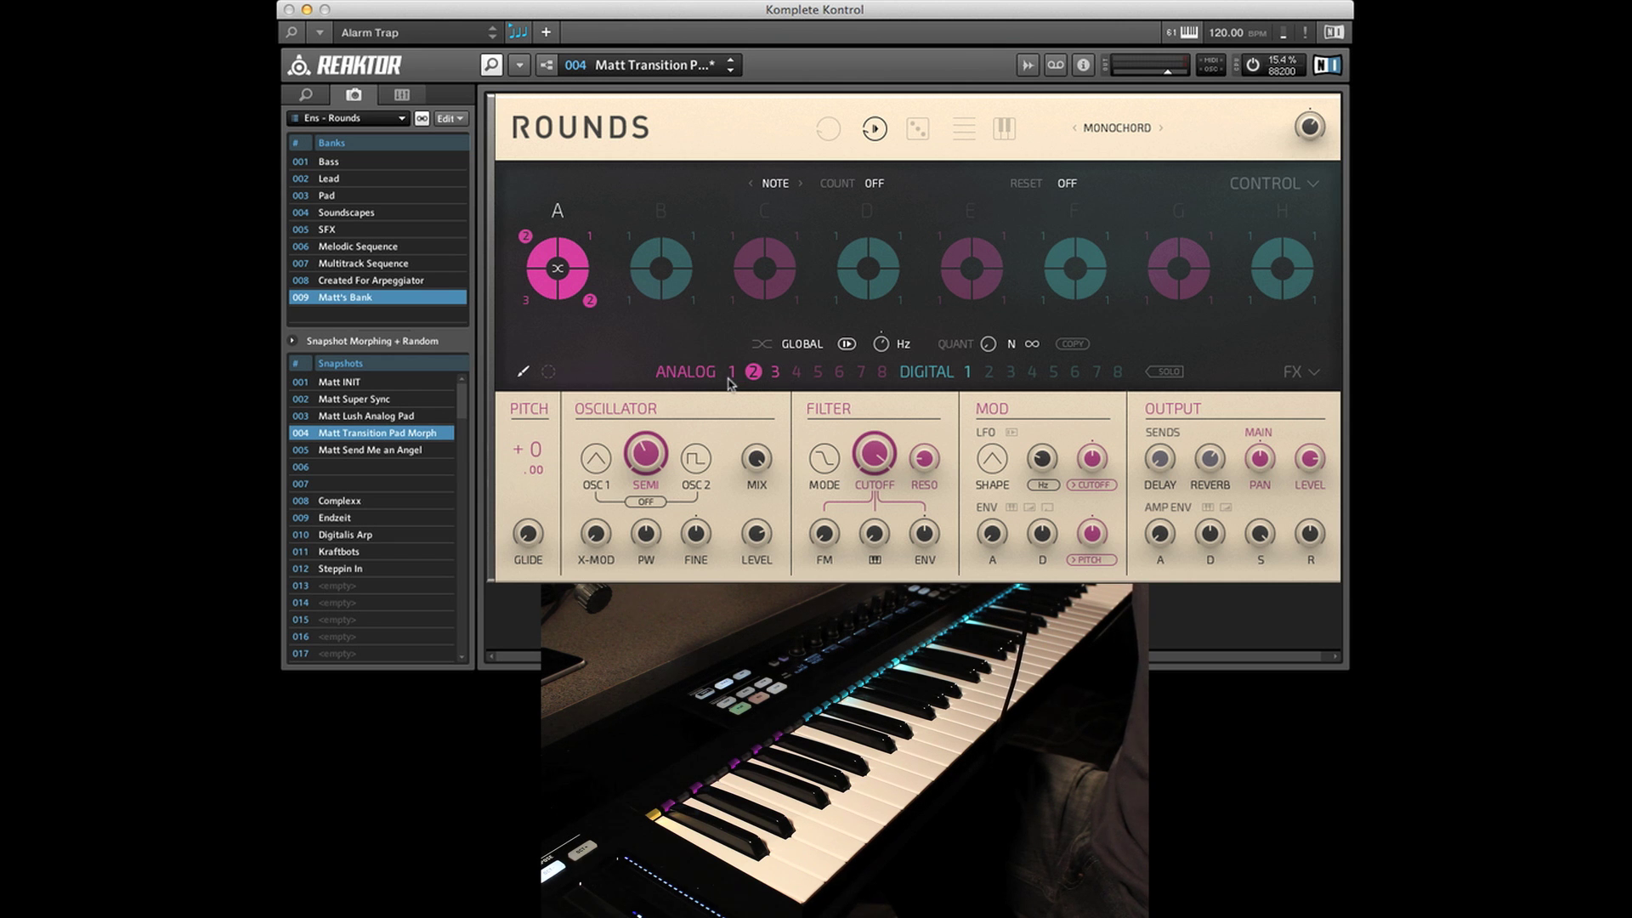
pyautogui.click(730, 373)
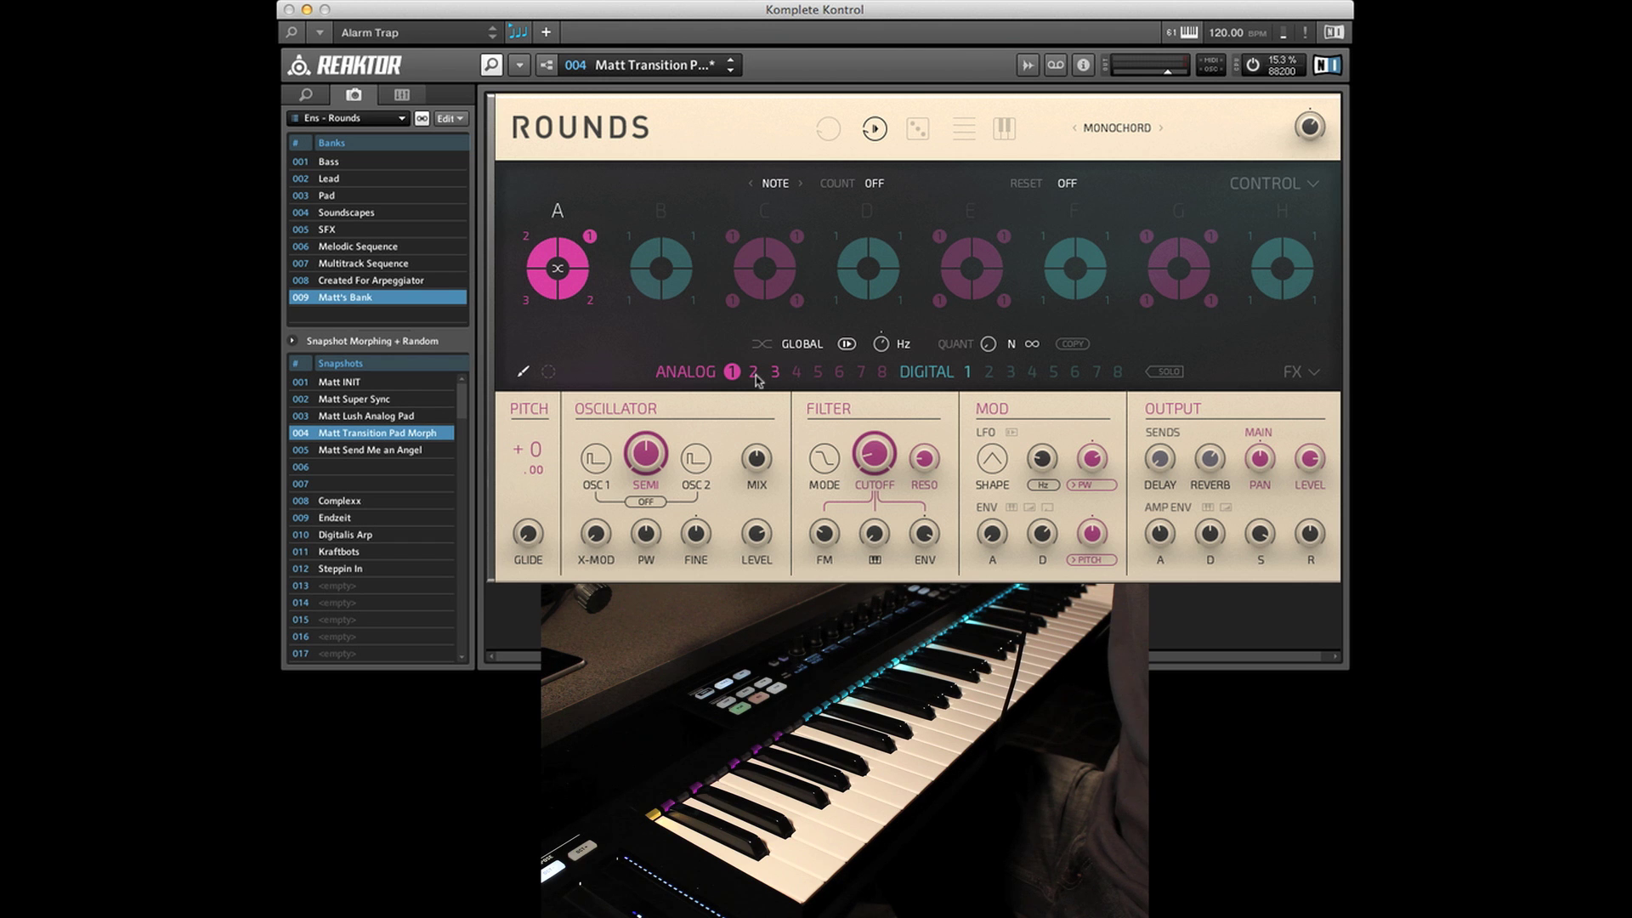
pyautogui.click(753, 374)
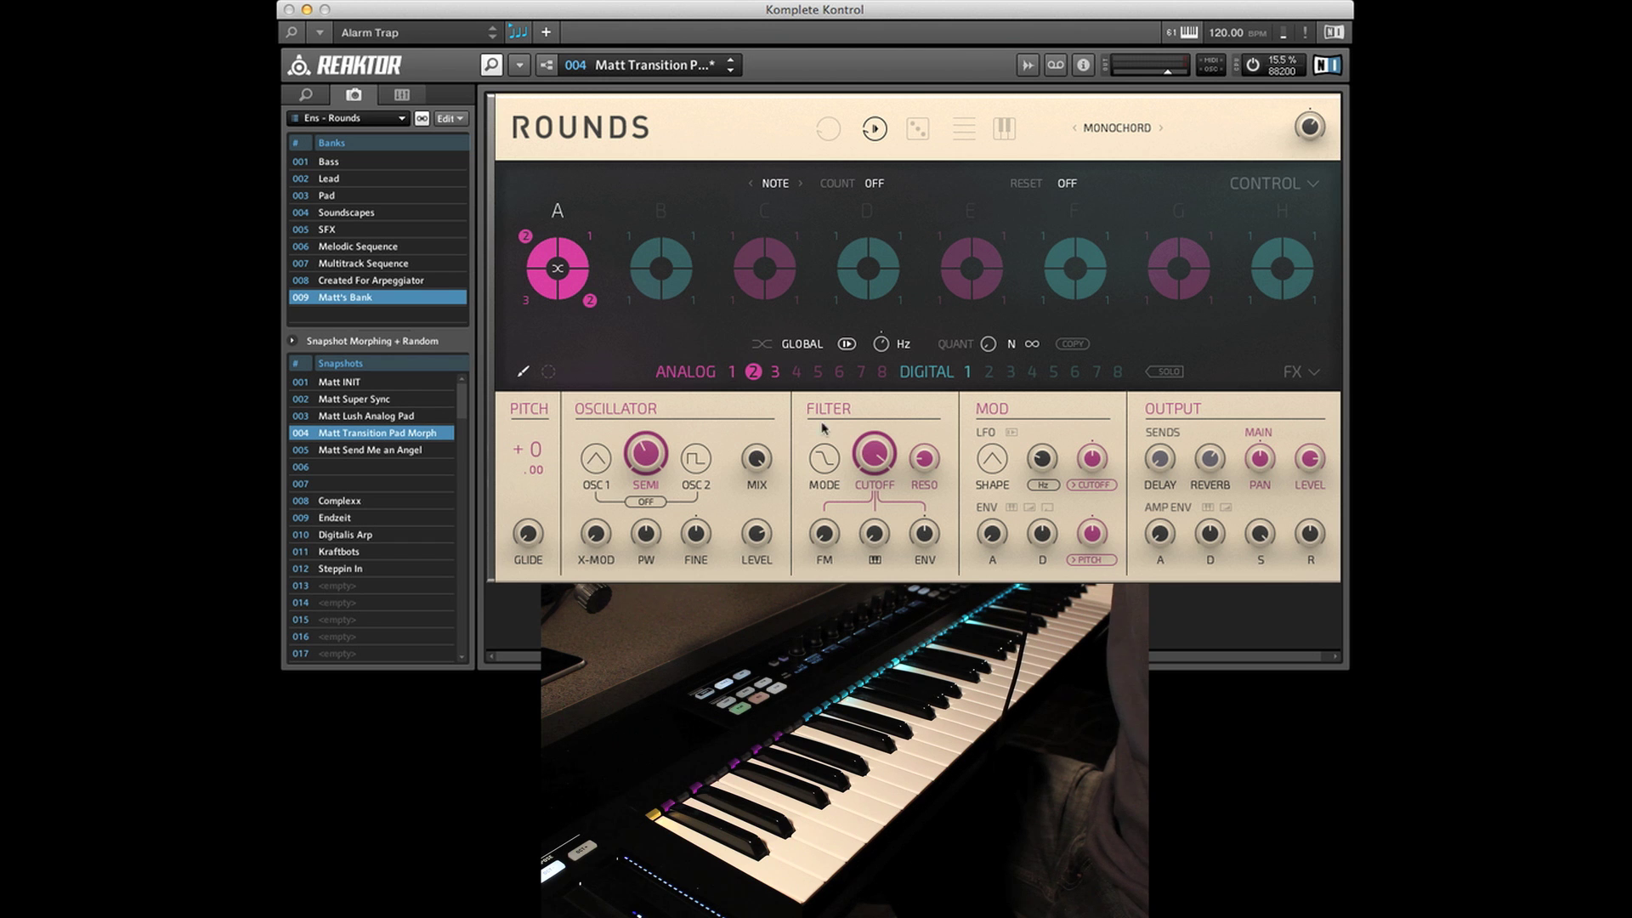
pyautogui.click(775, 374)
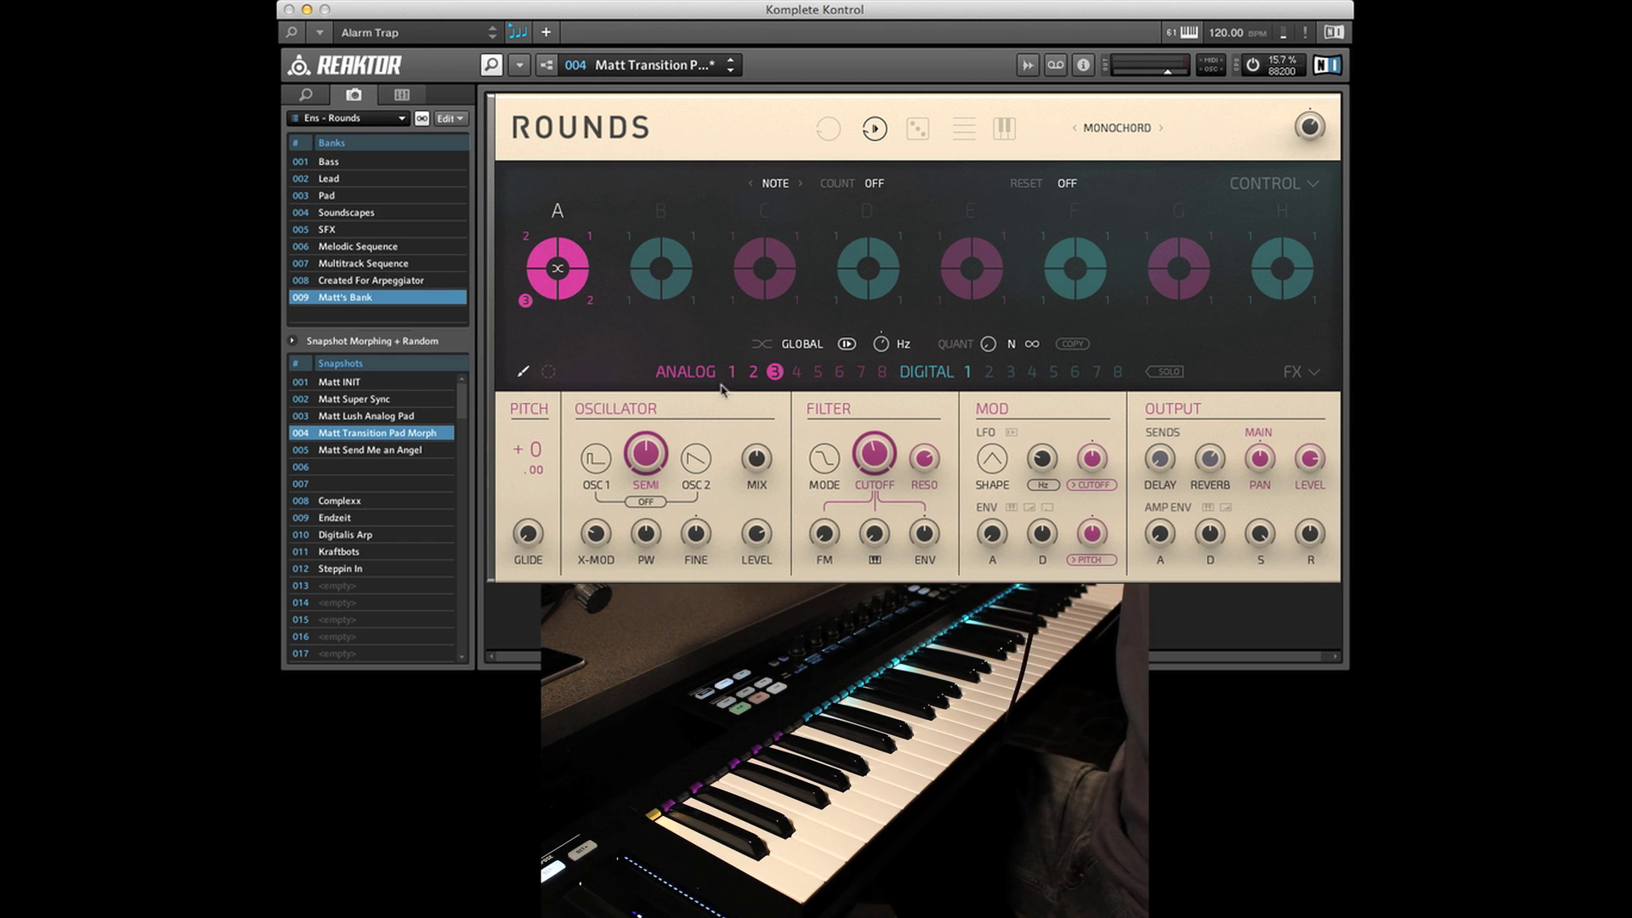
pyautogui.click(750, 378)
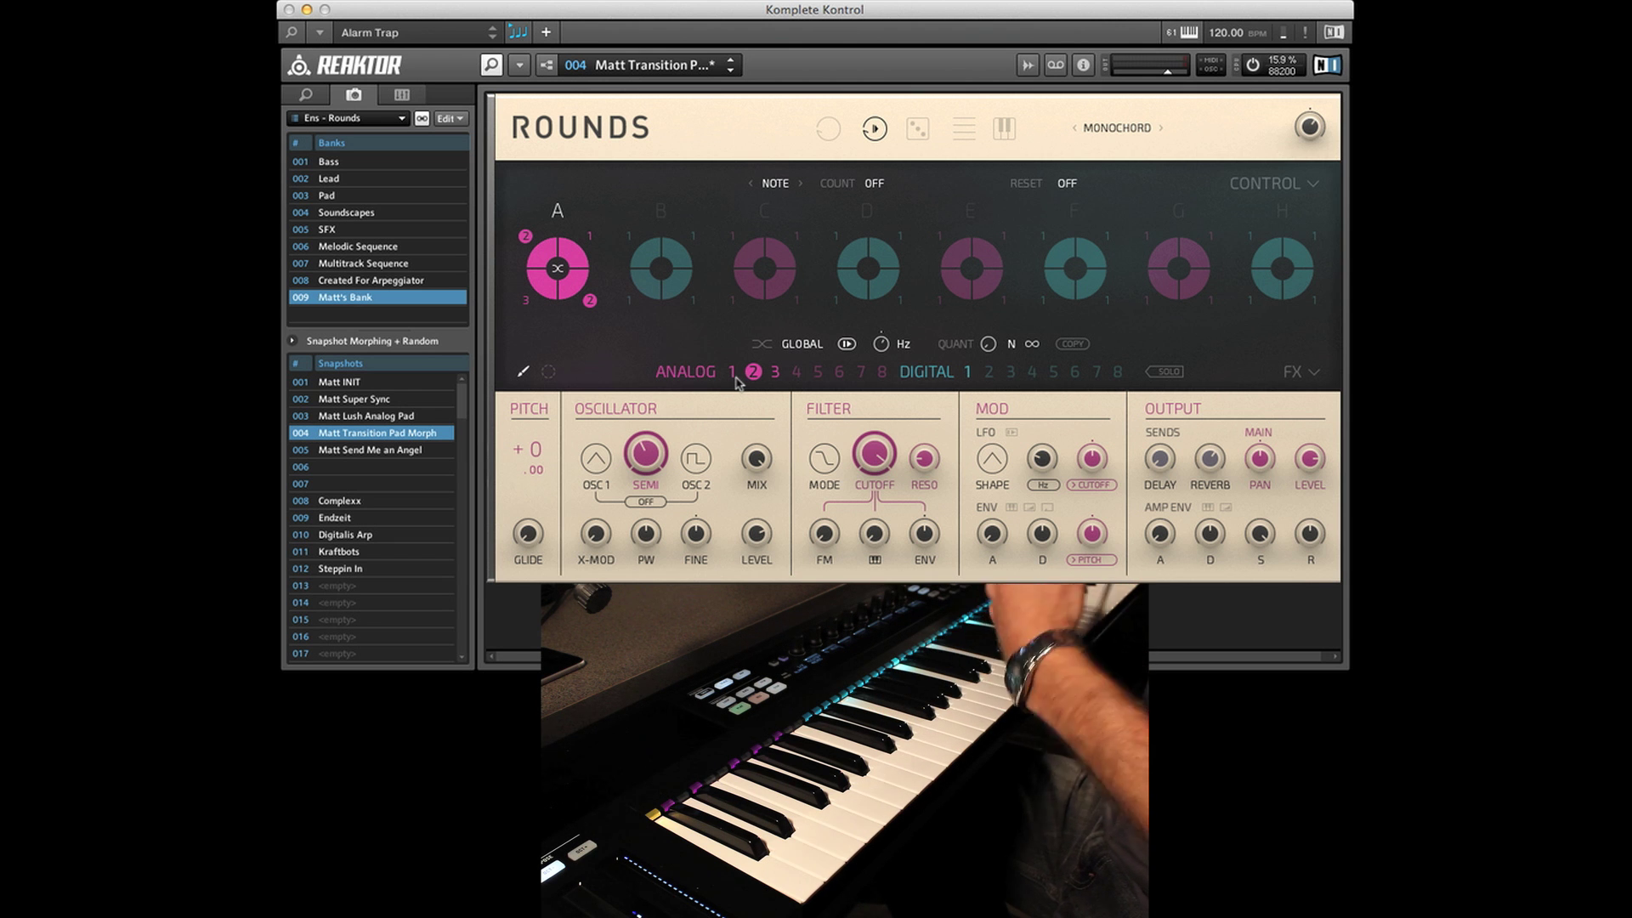
pyautogui.click(733, 375)
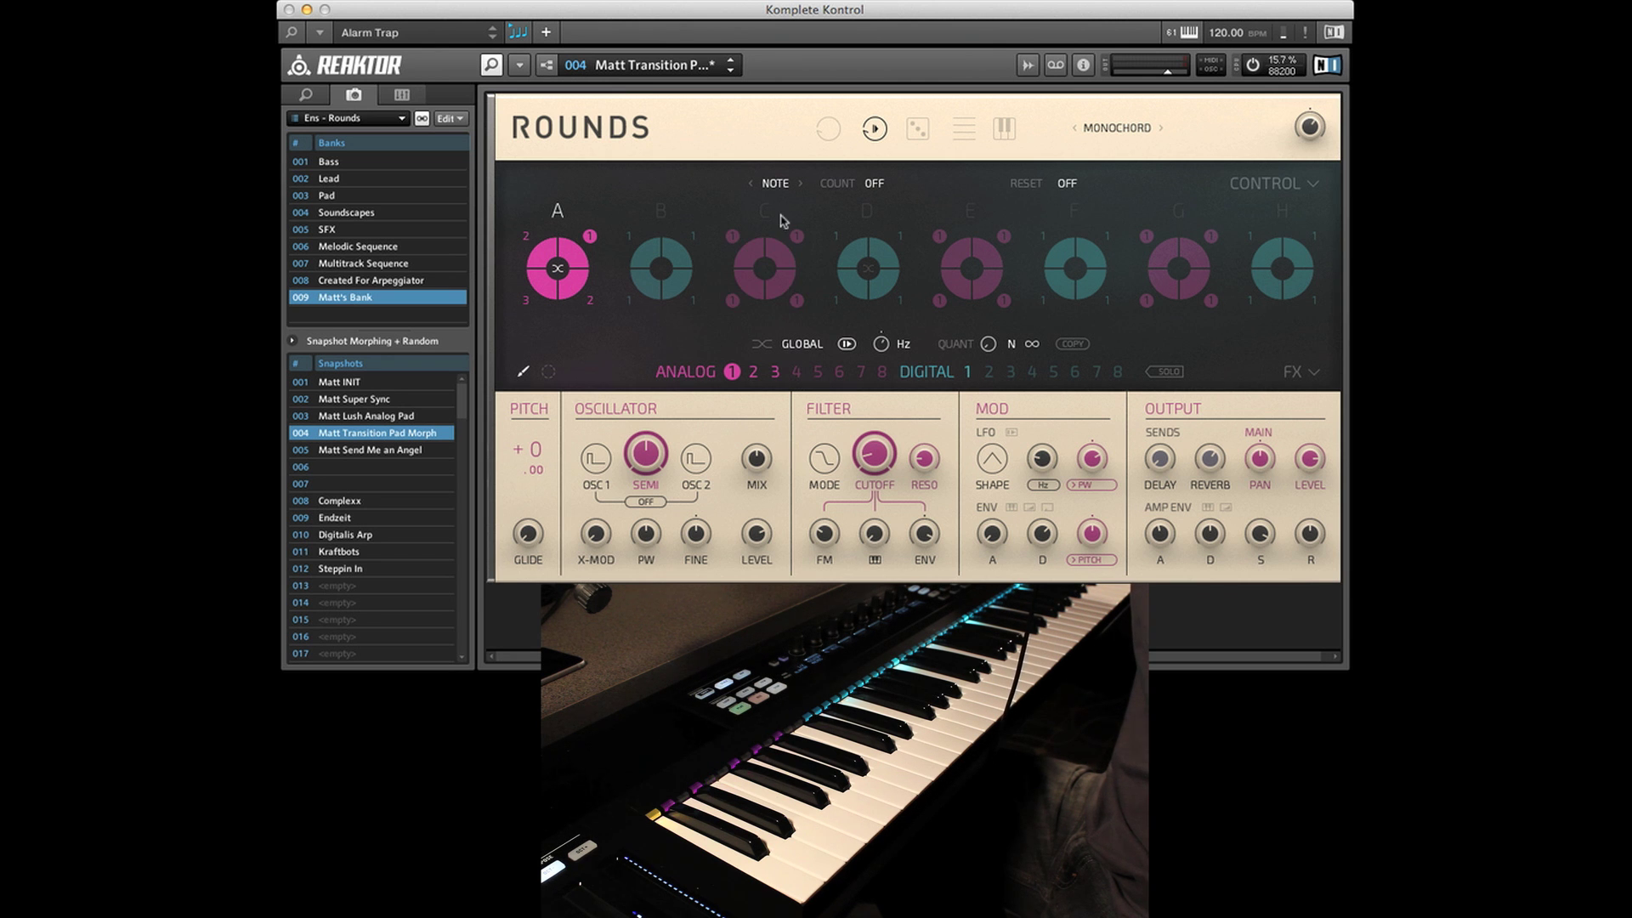
# Try the Block morph scope, return it to Global, adjust the morph rate and set the quantization to 1.
pyautogui.click(797, 347)
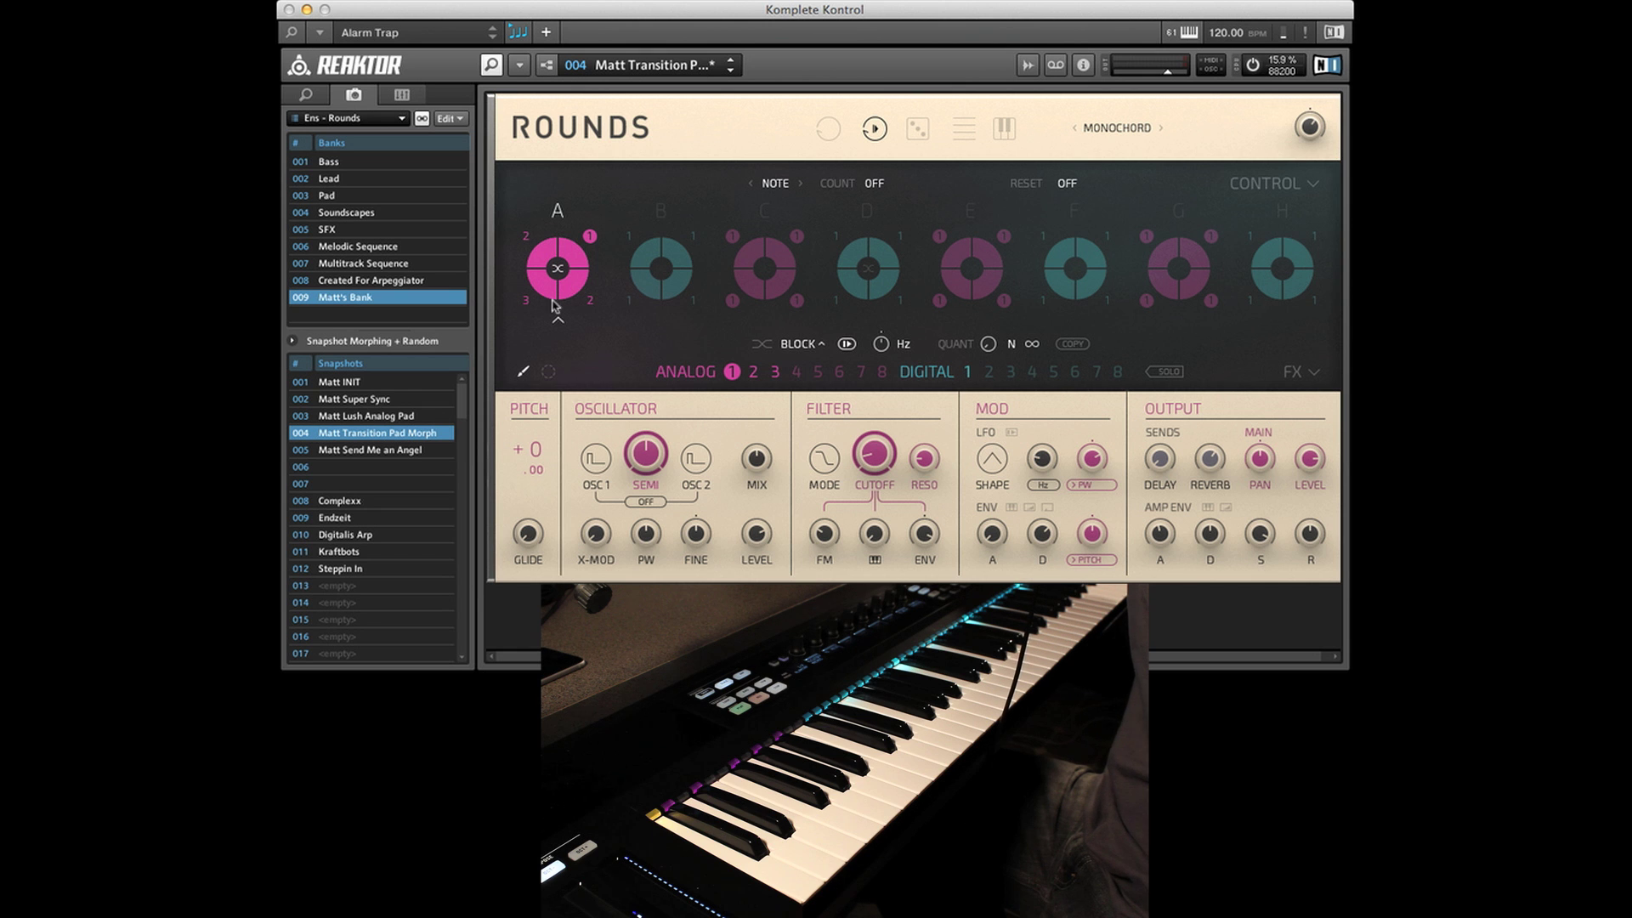
pyautogui.click(821, 347)
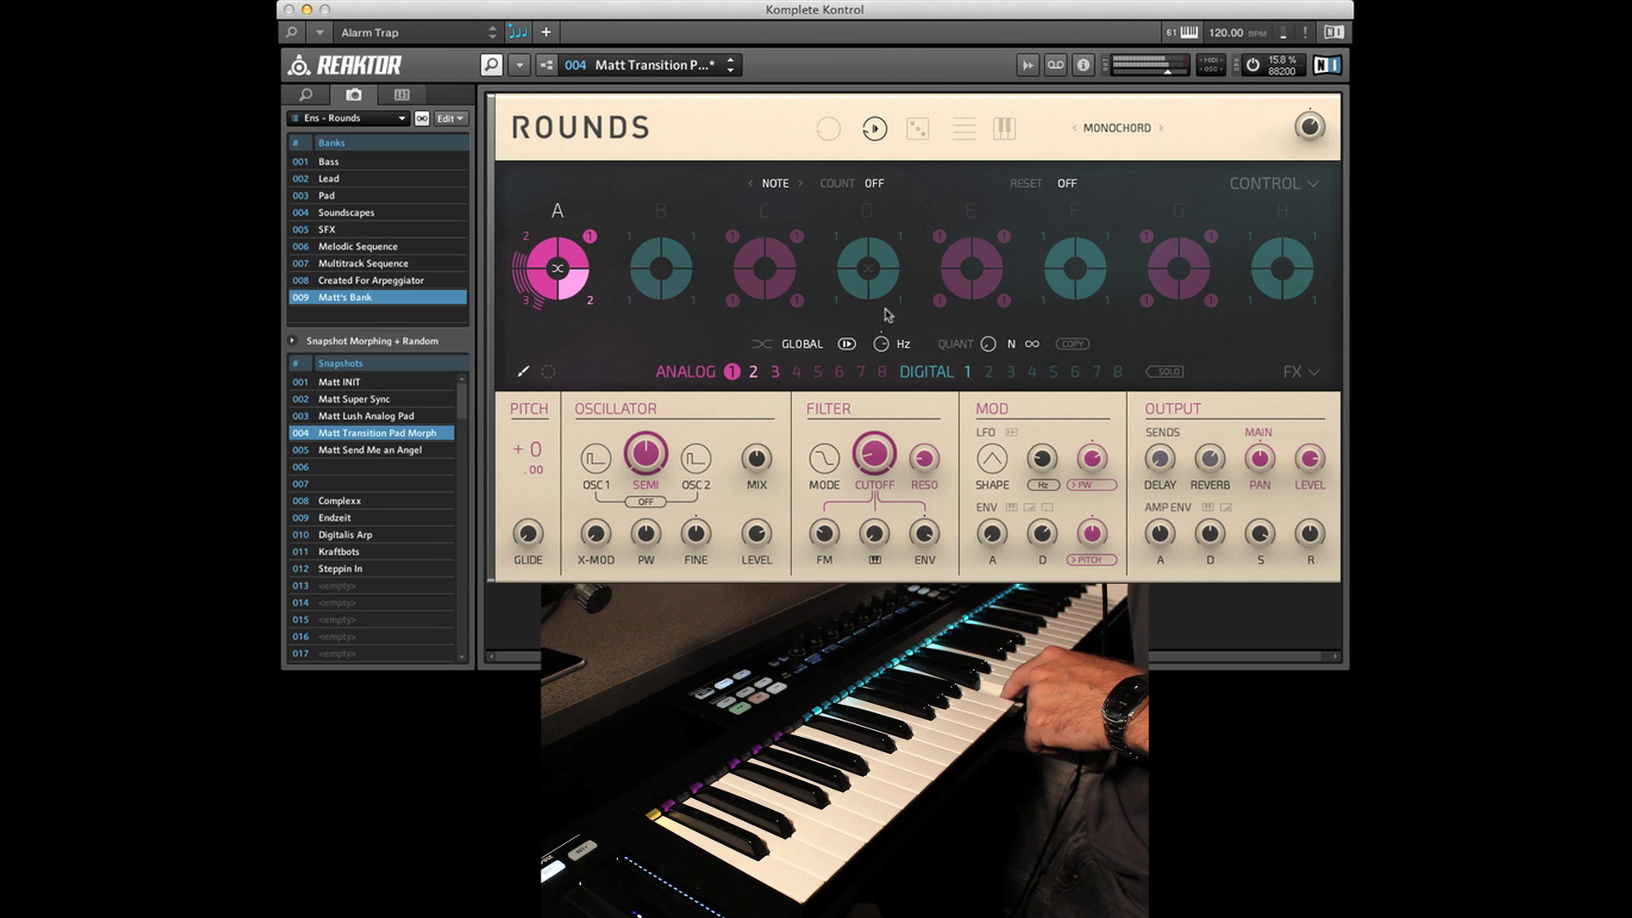
pyautogui.moveTo(881, 343); pyautogui.dragTo(884, 402)
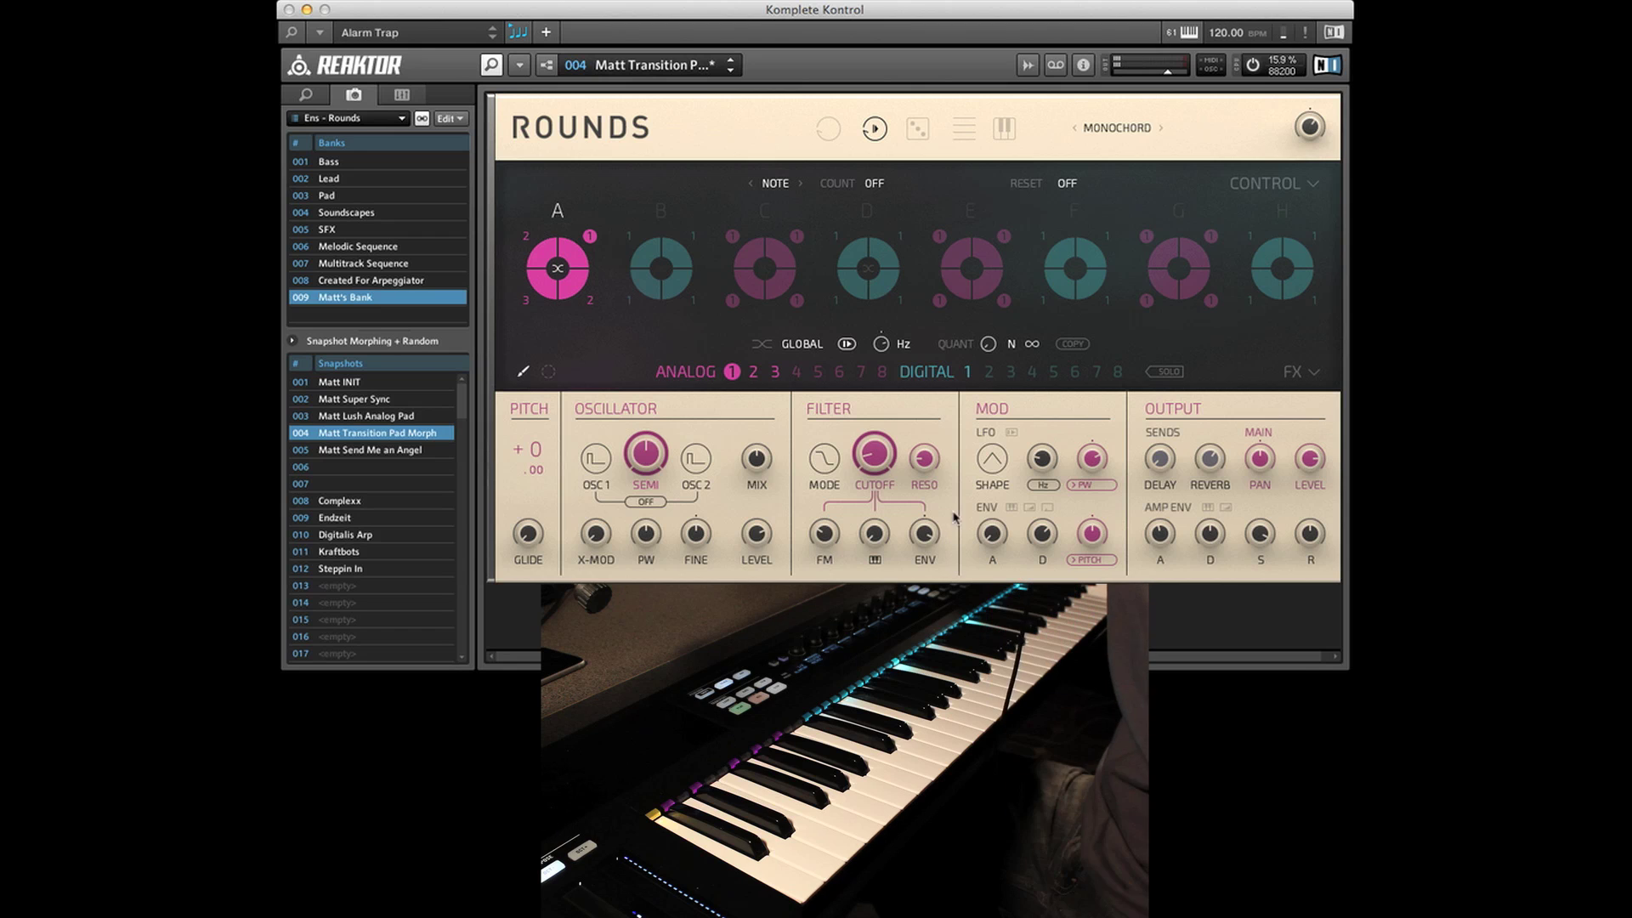
pyautogui.click(1013, 347)
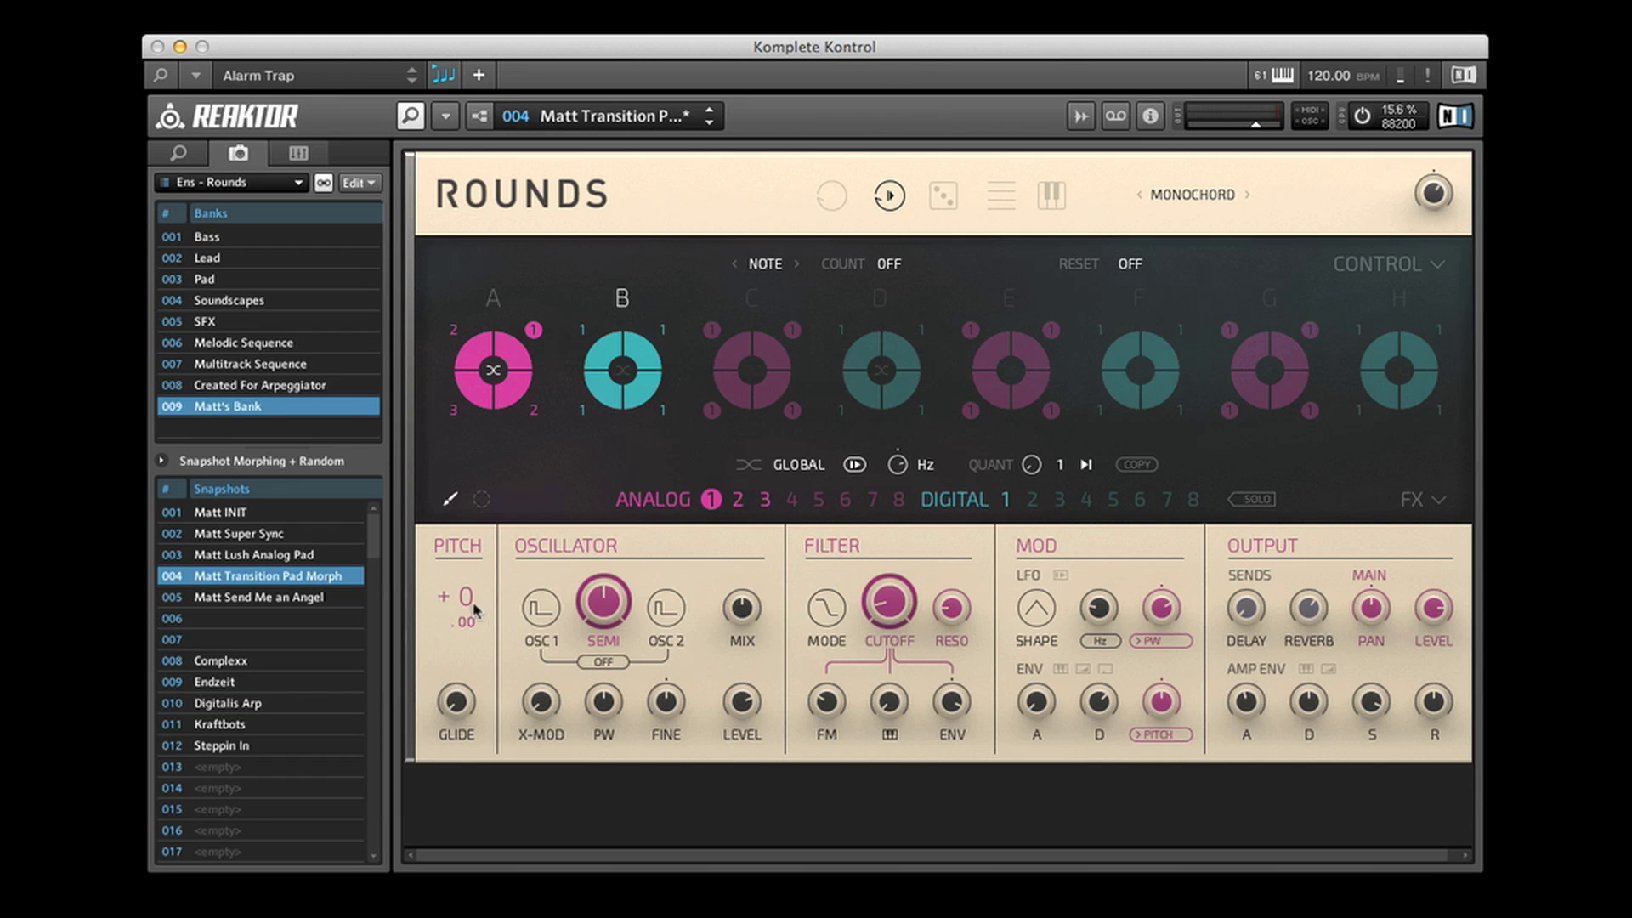
pyautogui.click(502, 368)
# Load the Send Me an Angel snapshot and review the pitch and oscillator settings of analog sounds 1 to 6.
pyautogui.click(268, 599)
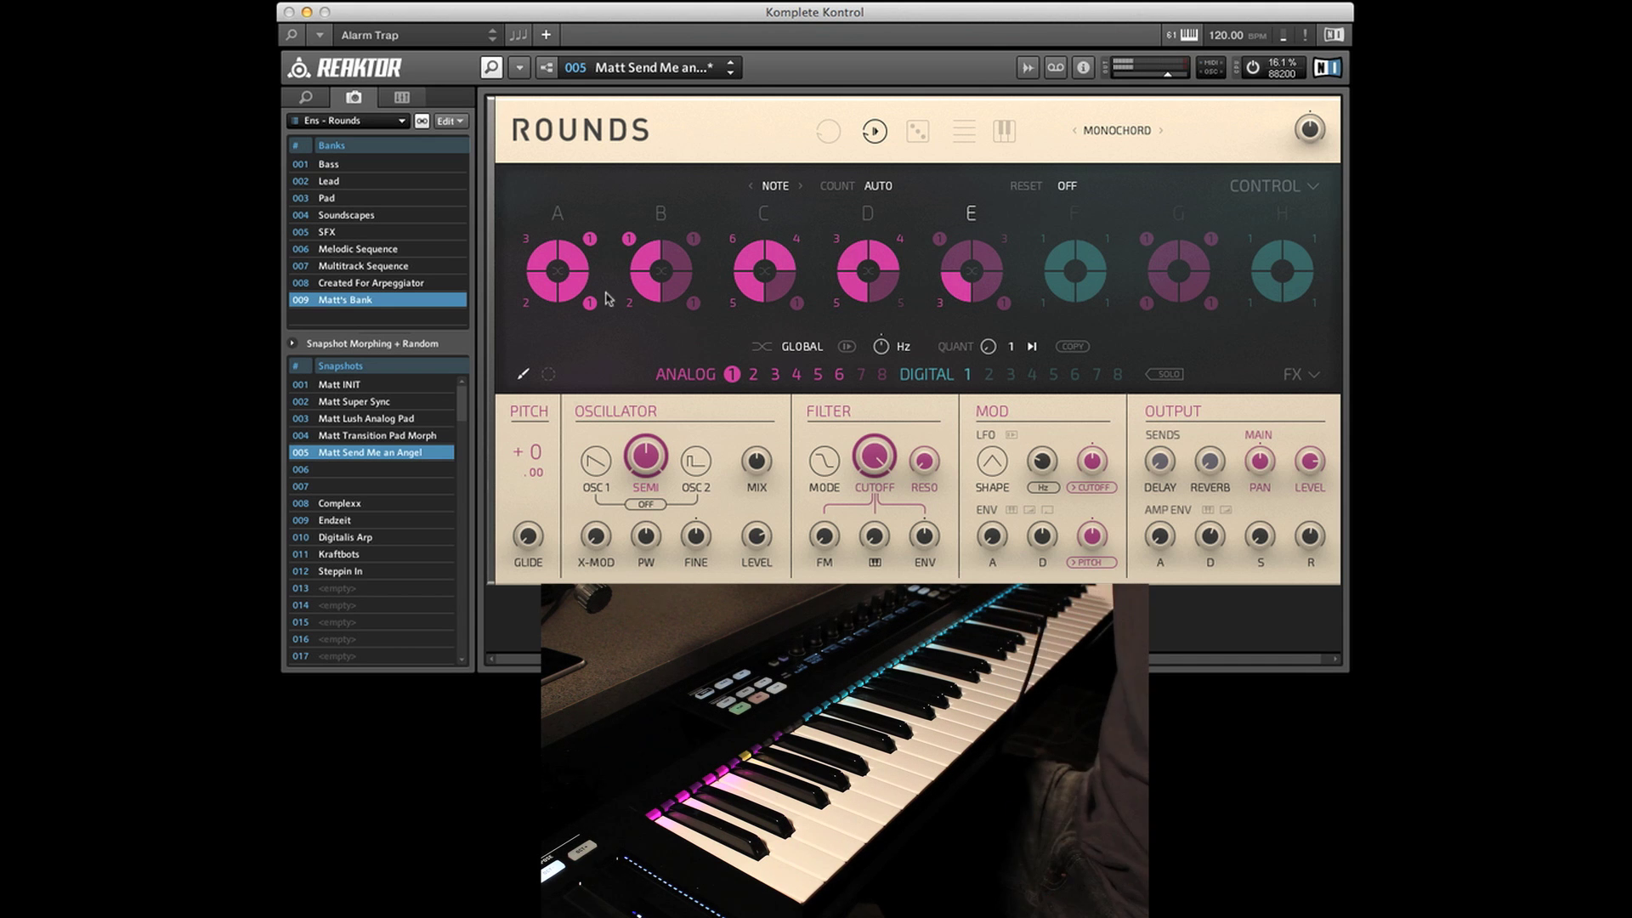
pyautogui.click(754, 377)
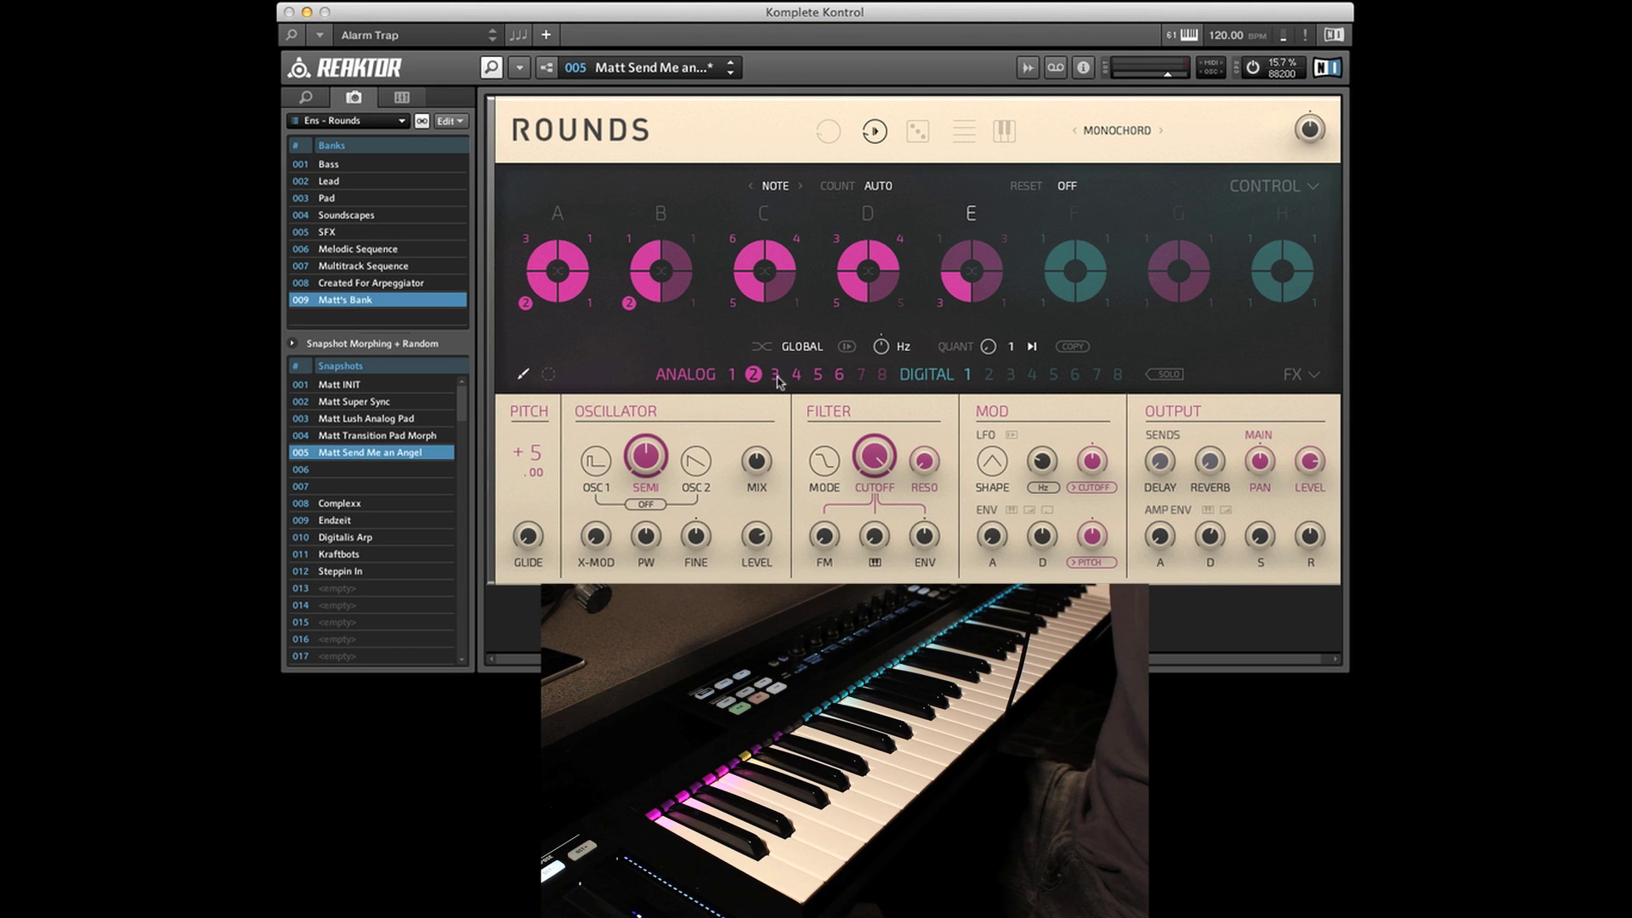
pyautogui.moveTo(777, 380); pyautogui.dragTo(839, 380)
pyautogui.click(841, 380)
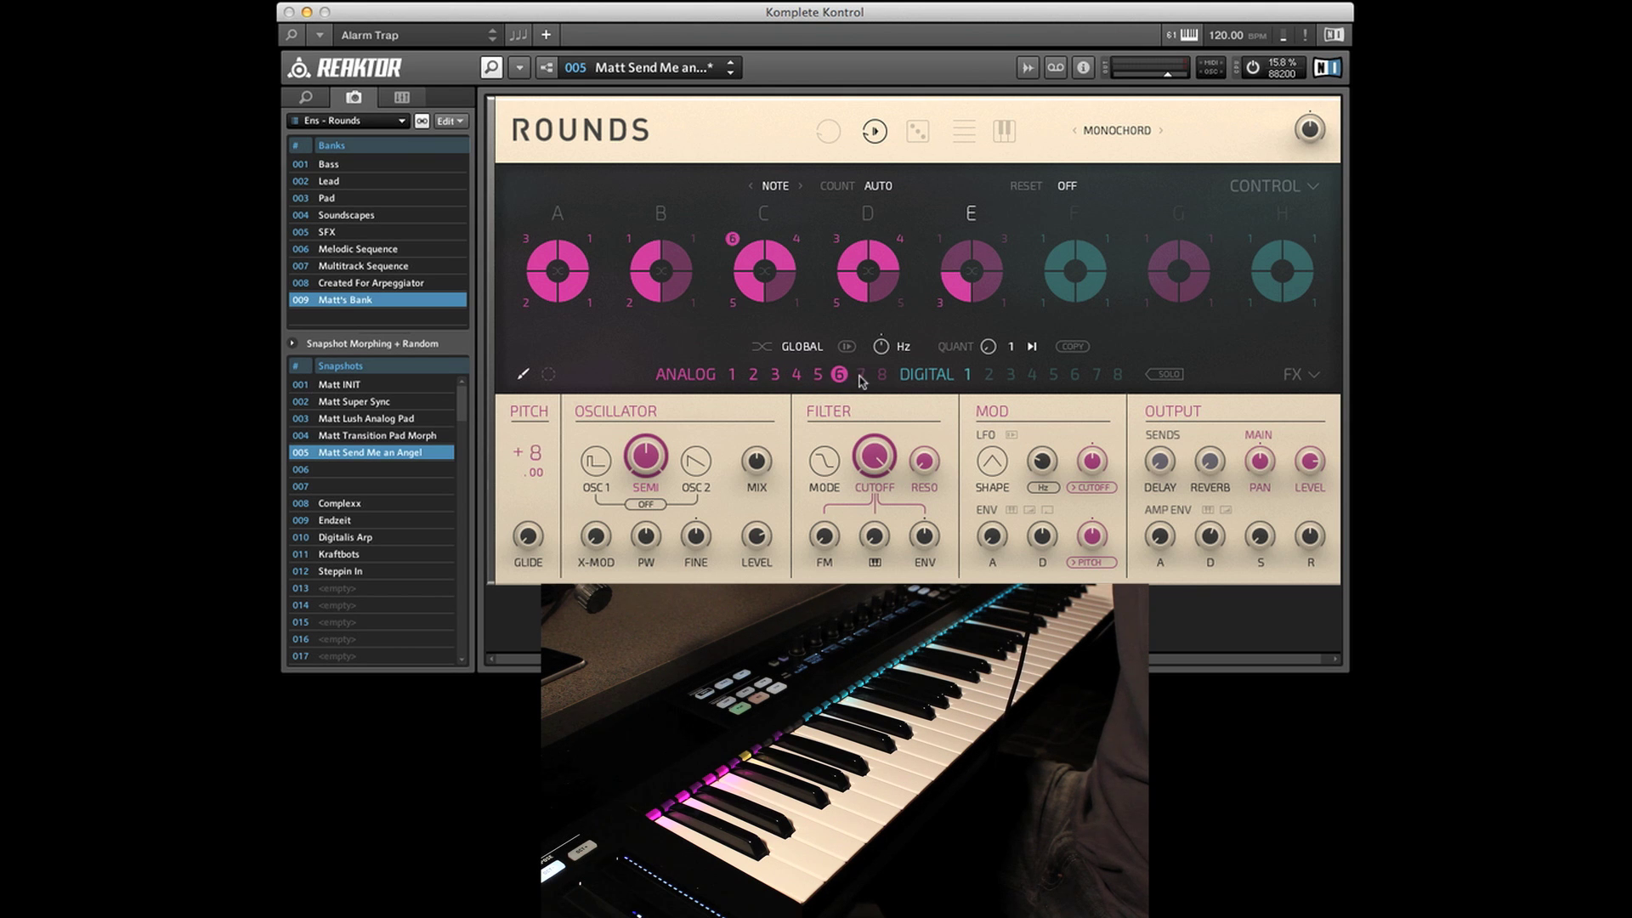
pyautogui.click(733, 376)
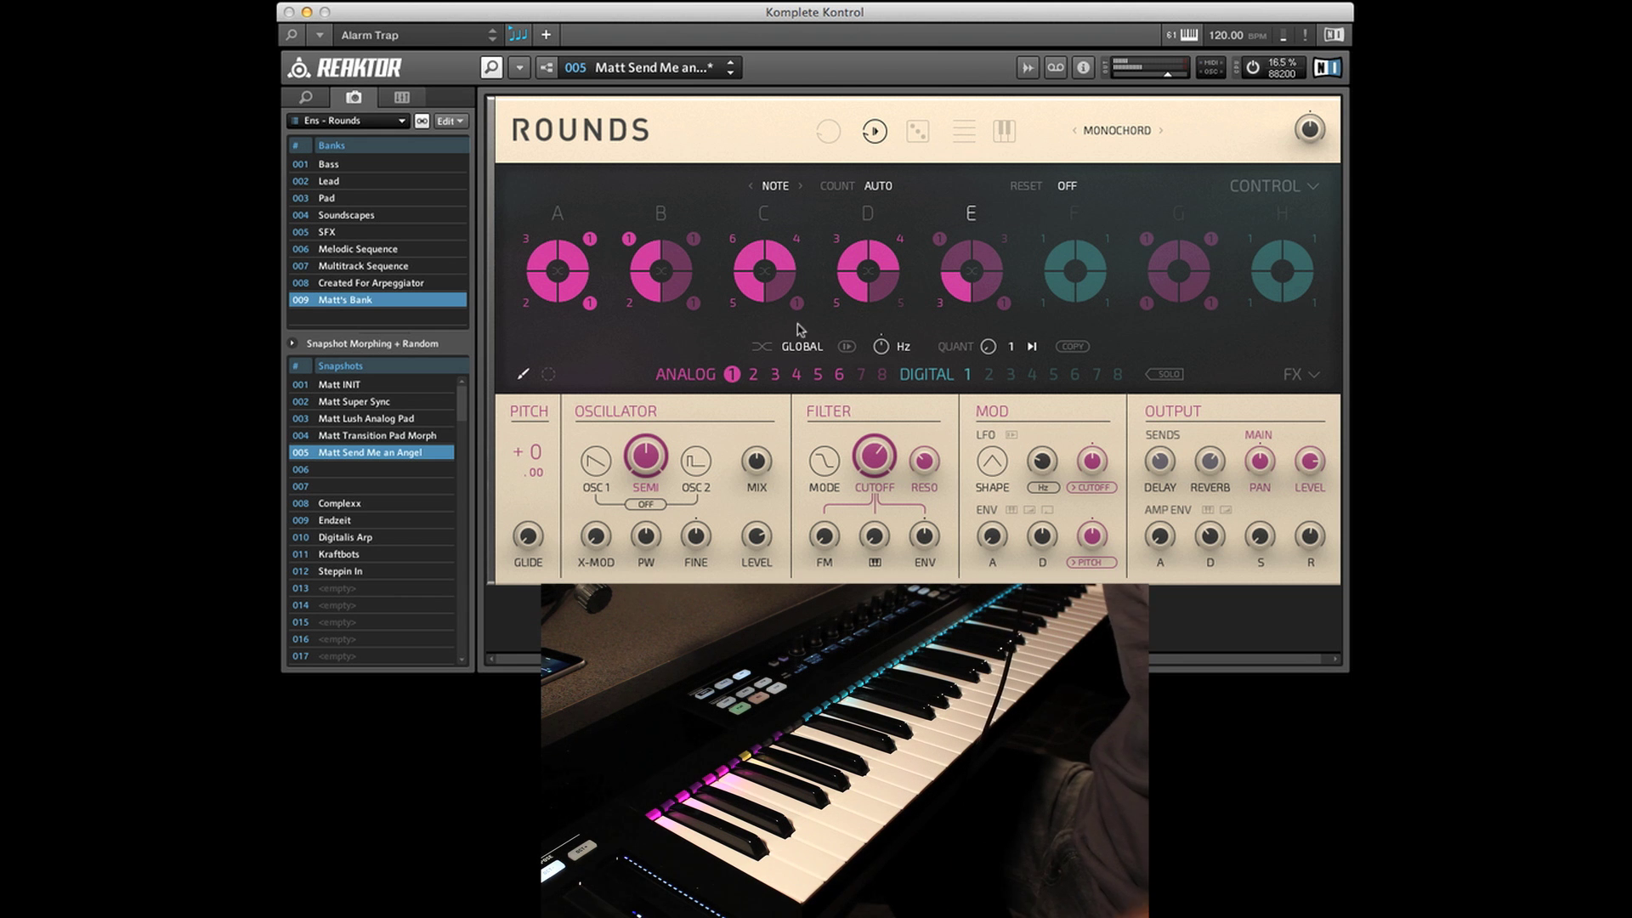
# Show the delay and reverb effects, load the Steppin In snapshot, and return to the sound parameters.
pyautogui.click(1291, 377)
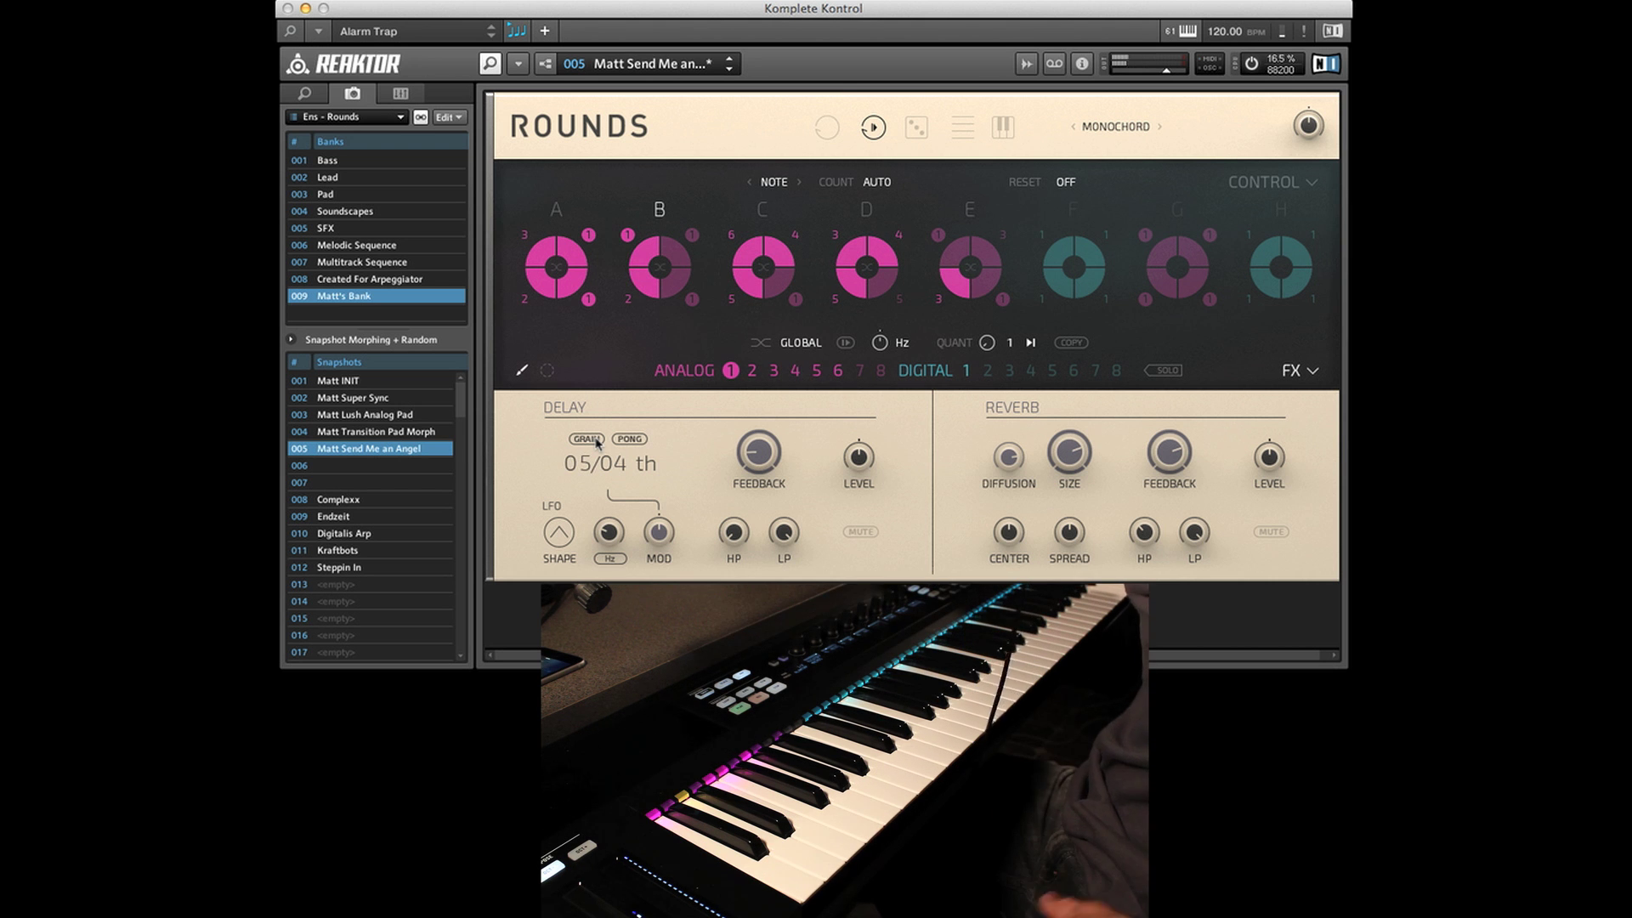
pyautogui.click(356, 573)
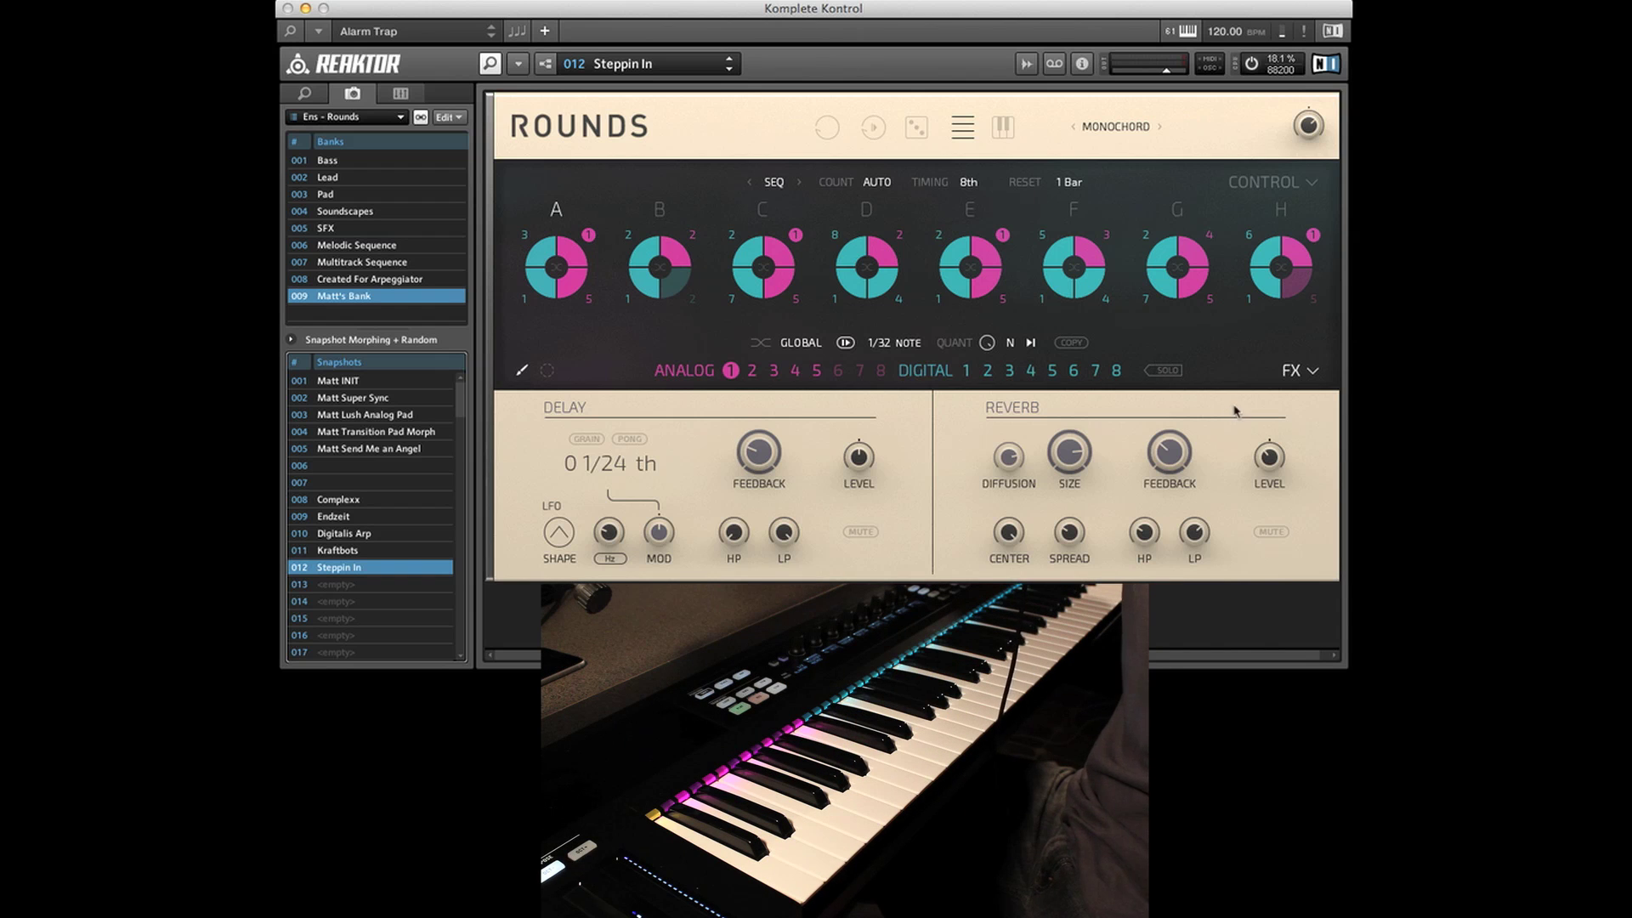
pyautogui.click(1298, 369)
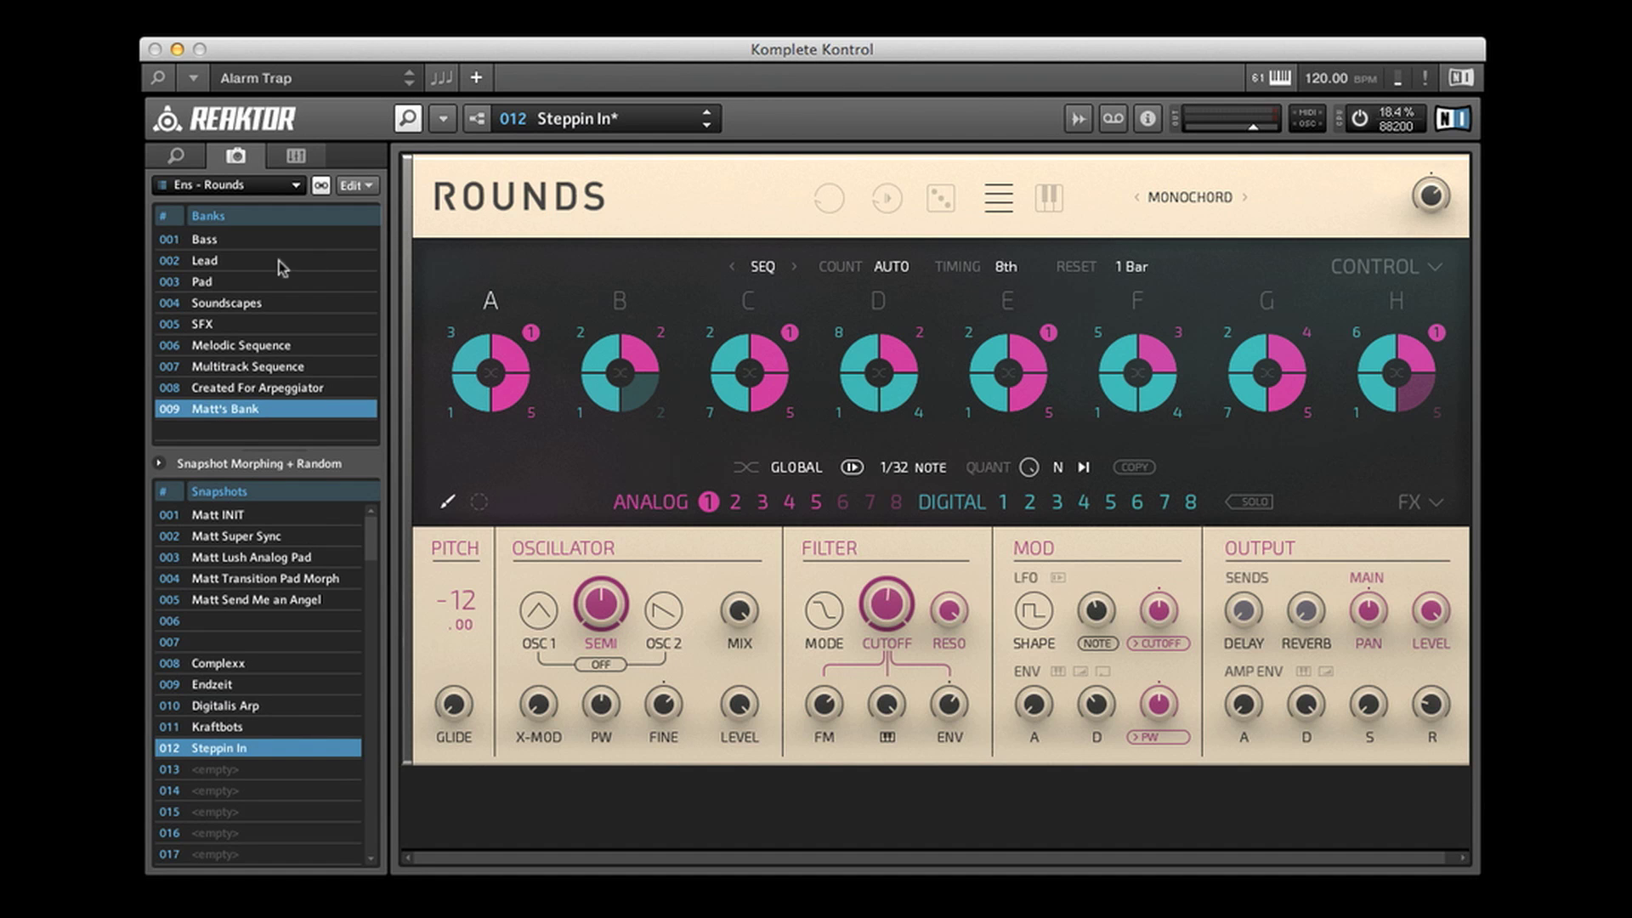
# Browse the snapshots in the Lead, Pad, Soundscapes and Melodic Sequence banks.
pyautogui.click(238, 258)
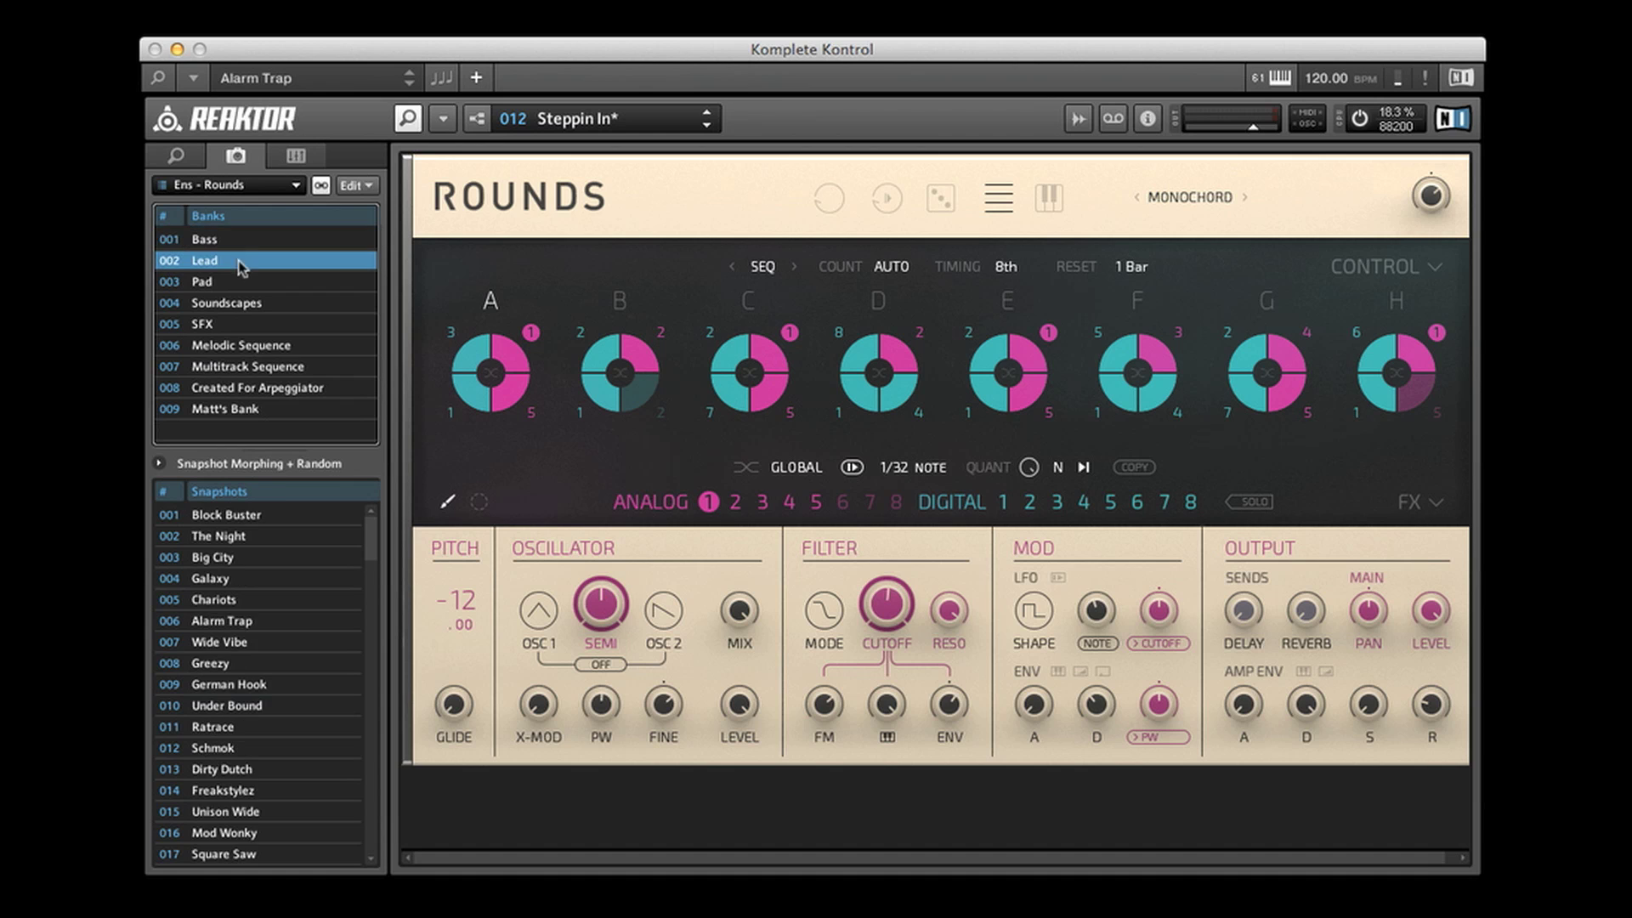
pyautogui.click(245, 283)
pyautogui.click(255, 304)
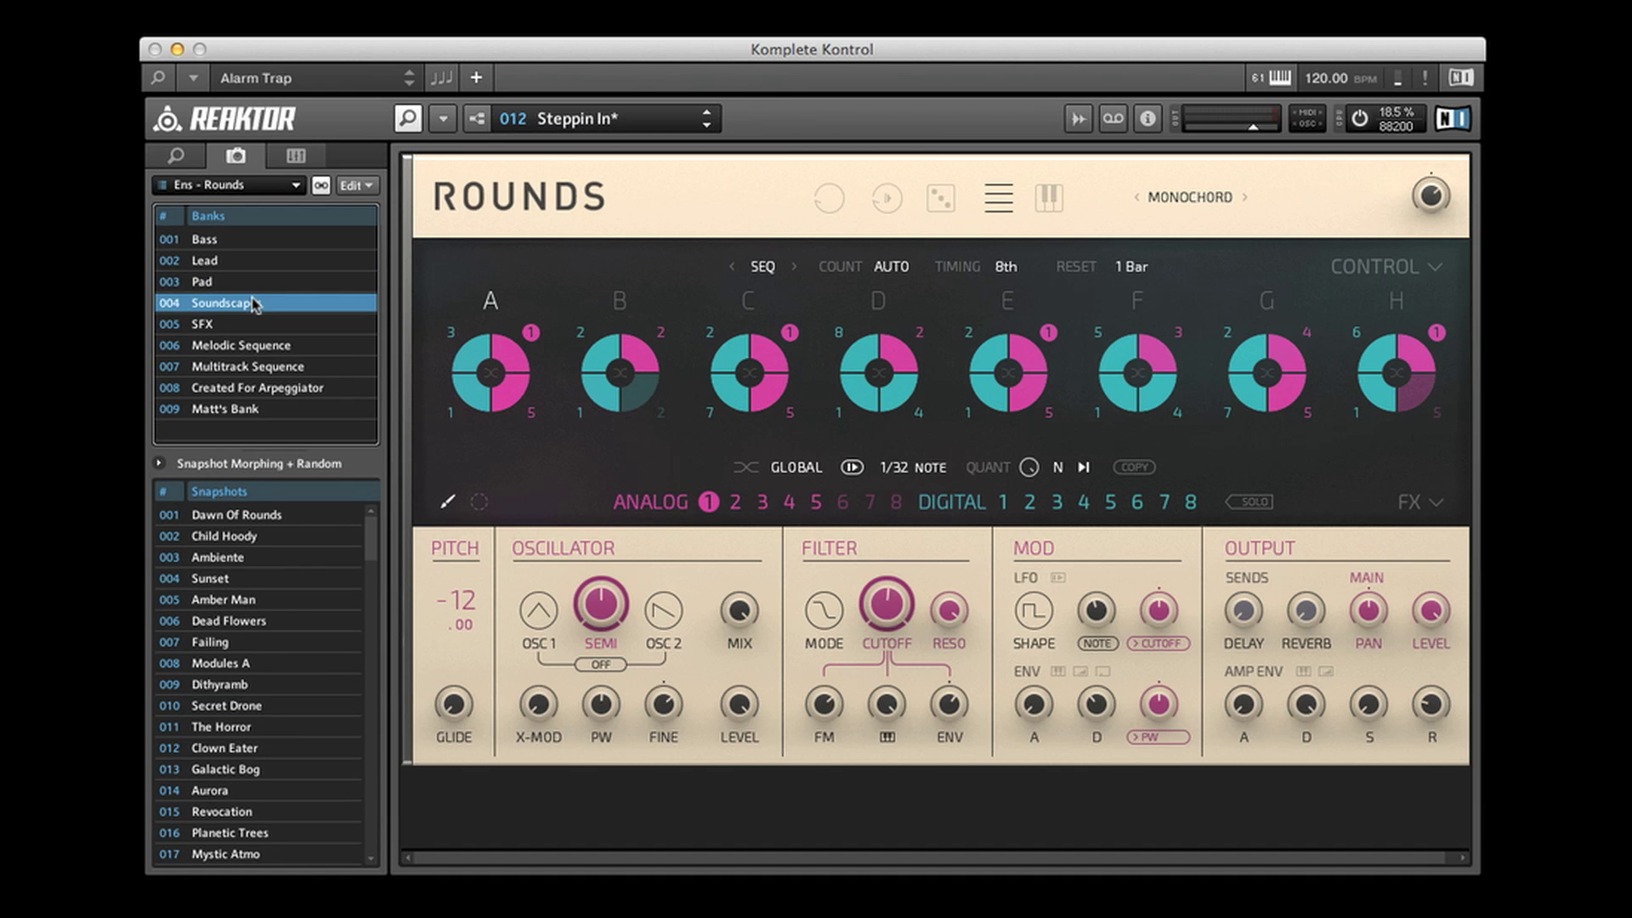
pyautogui.click(247, 346)
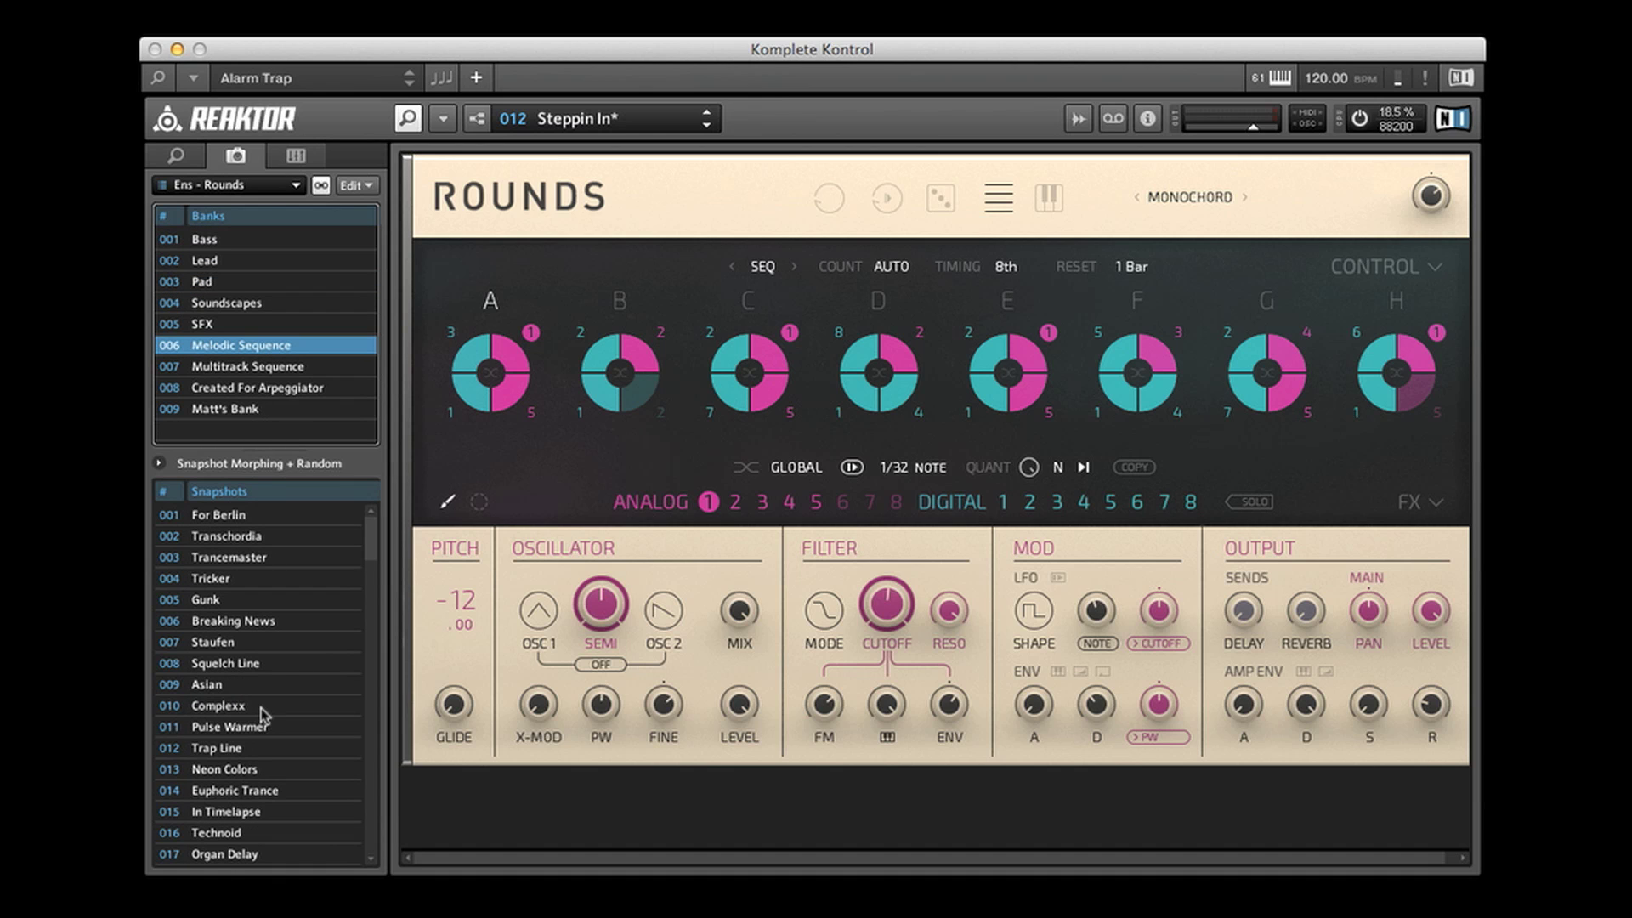